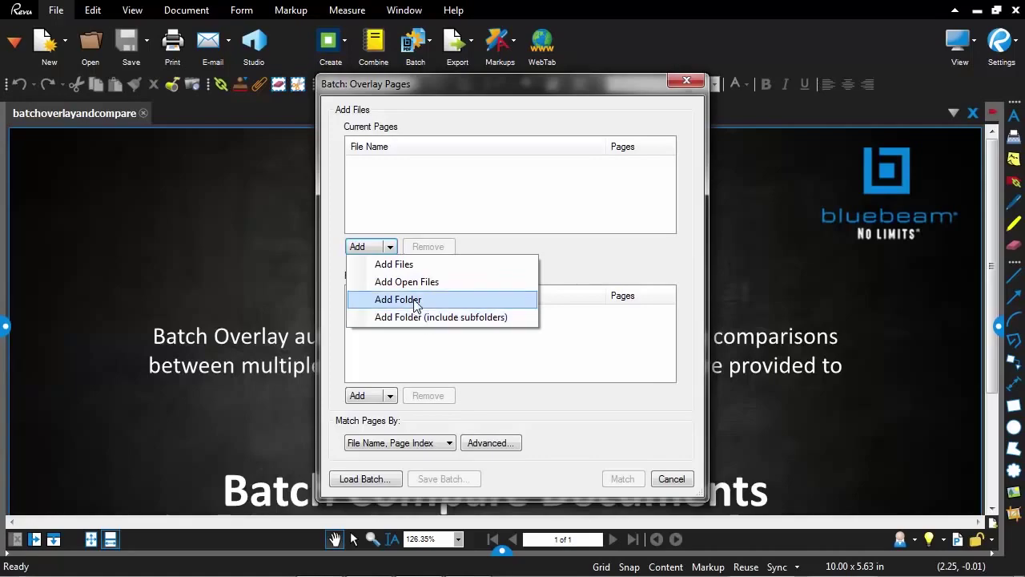
Add all three PDFs from the originals folder of Batch Compare and Overlay as the current pages.
left_click(407, 271)
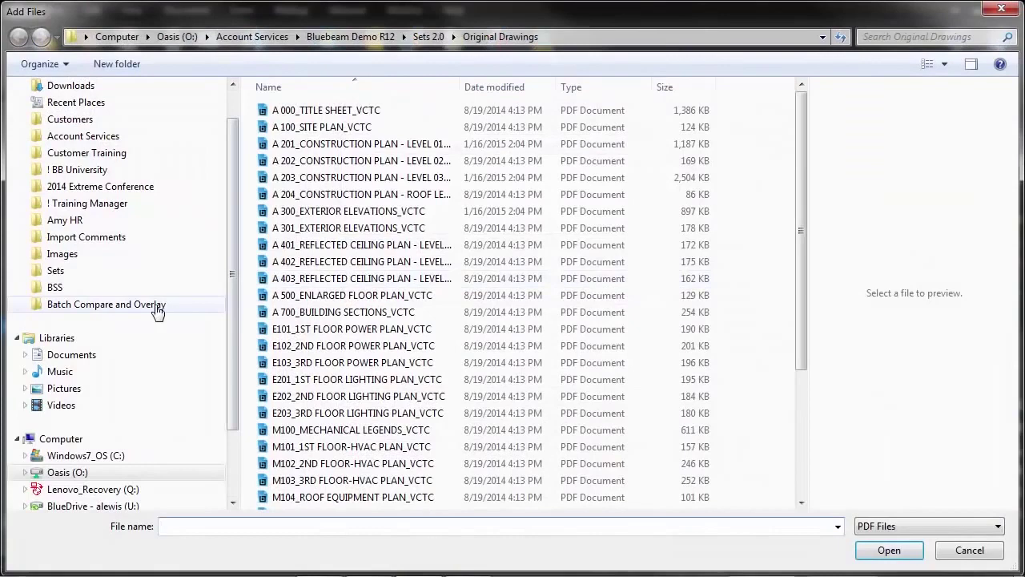
left_click(157, 309)
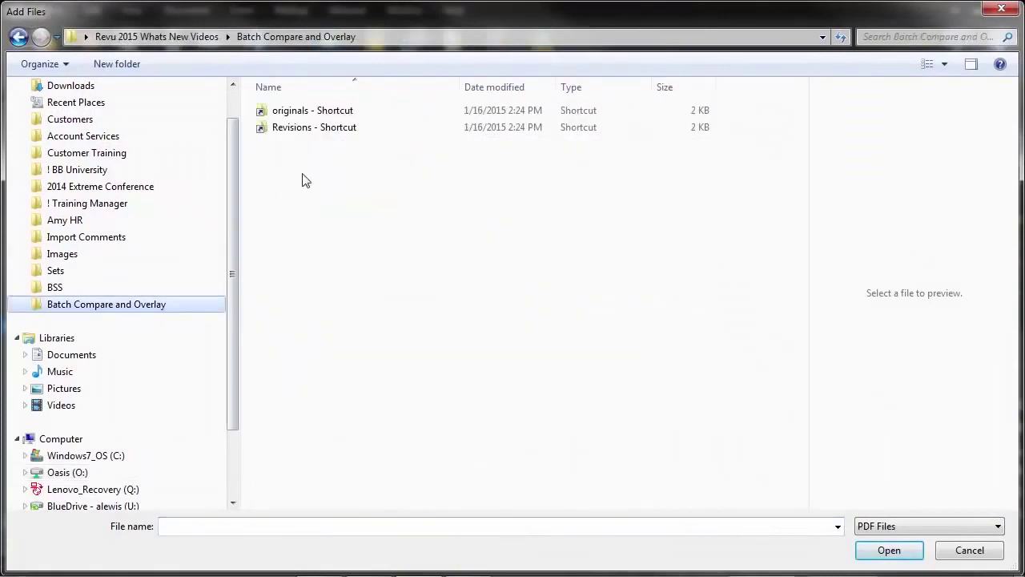
double_click(339, 113)
left_click(339, 114)
left_click(335, 145, "shift")
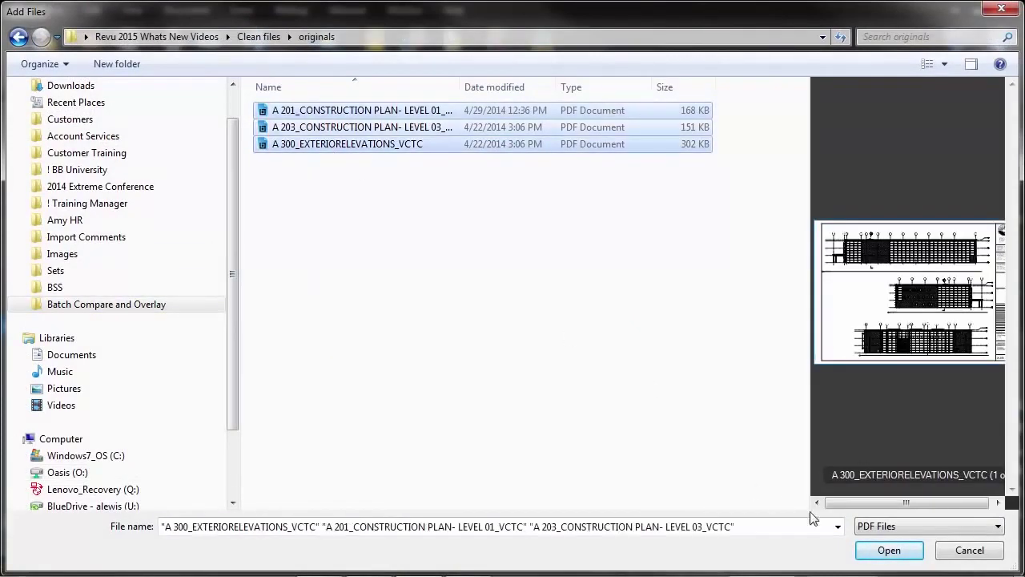
left_click(887, 551)
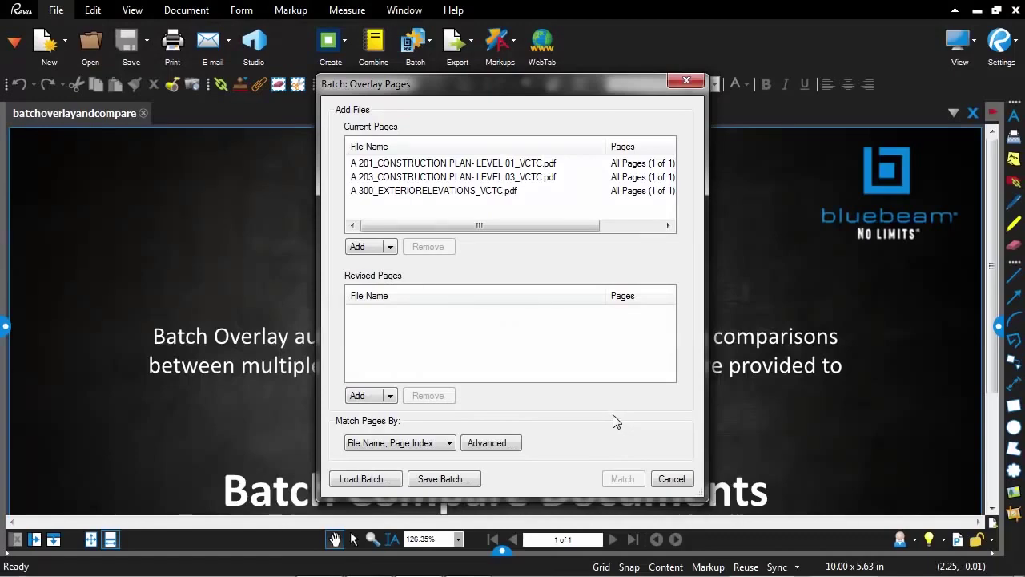
Add all three REV 1 PDFs from the Revisions folder as the revised pages.
left_click(390, 396)
left_click(391, 415)
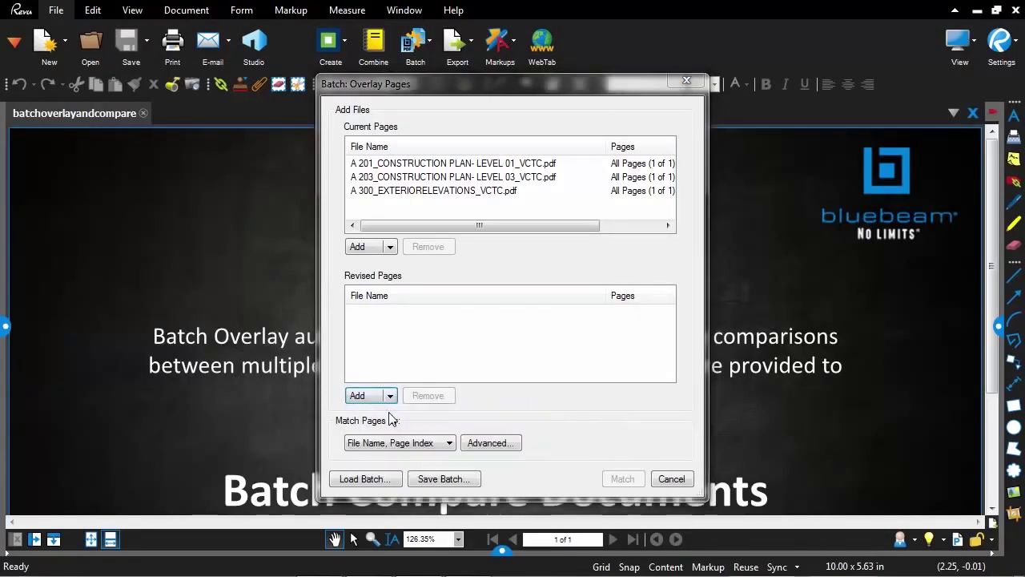
left_click(272, 37)
double_click(319, 127)
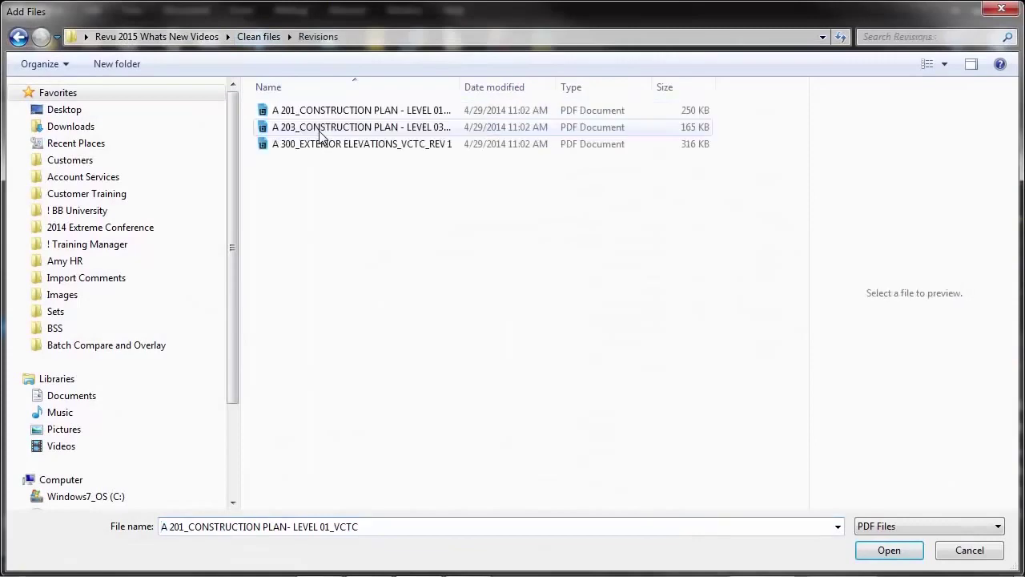
key("ctrl+a")
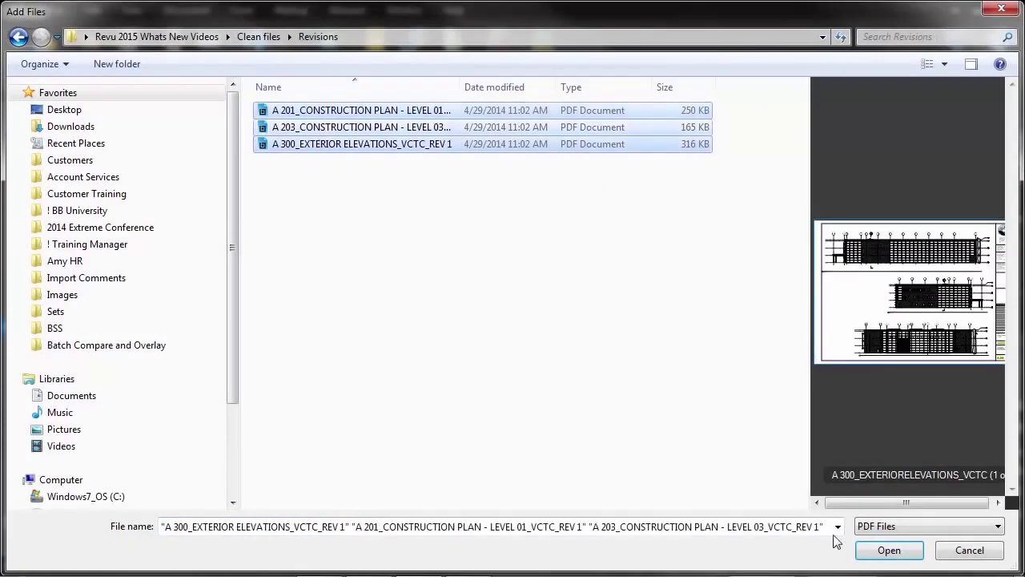
left_click(865, 551)
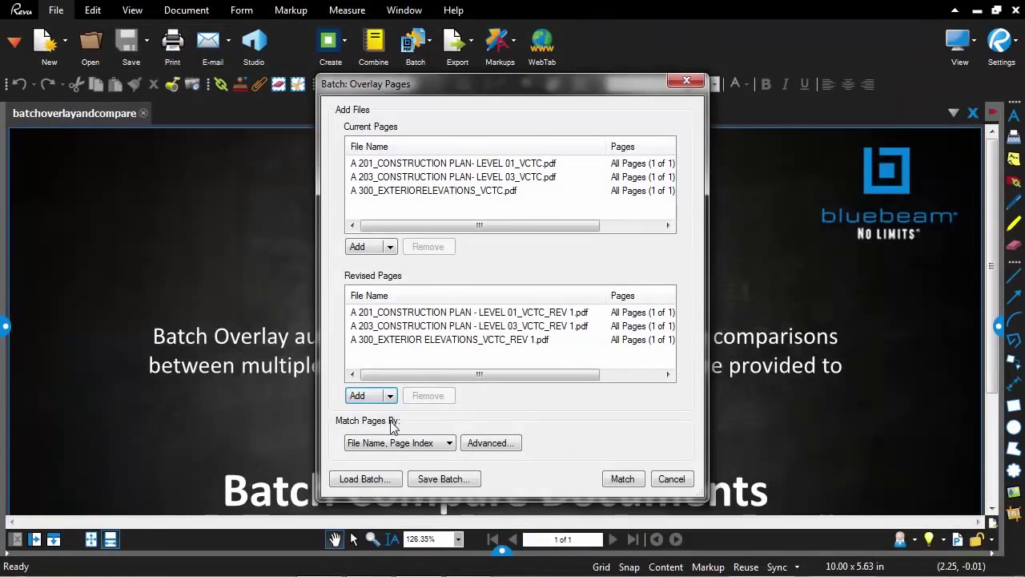
Match the current and revised pages by File Name, Page Index and run the batch overlay.
left_click(447, 445)
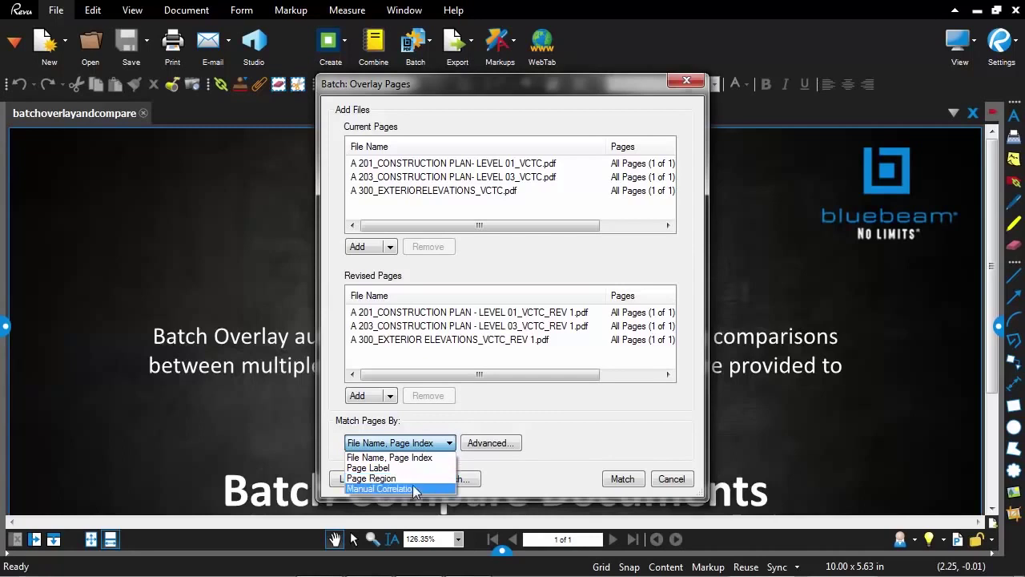
left_click(507, 467)
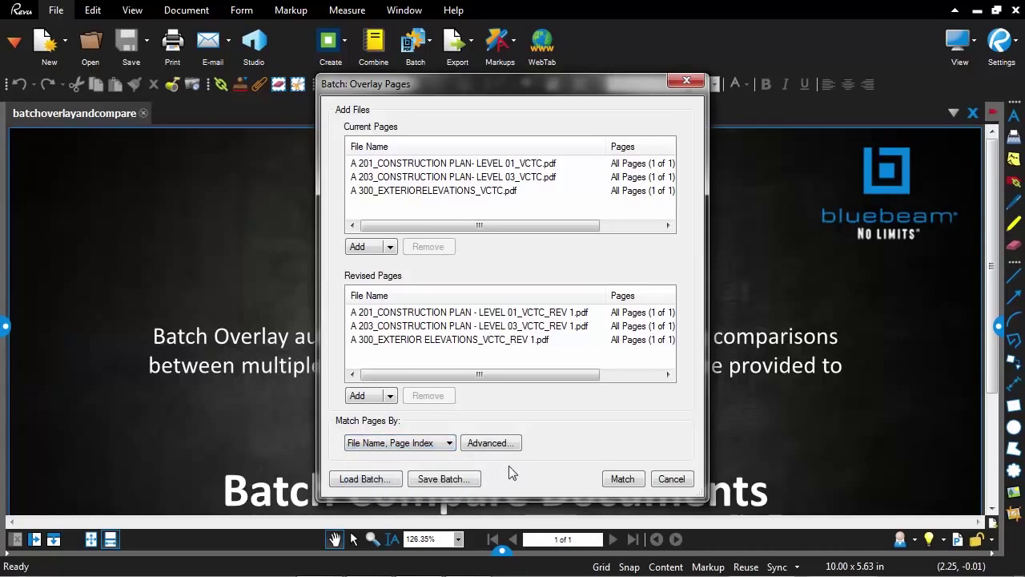
left_click(623, 479)
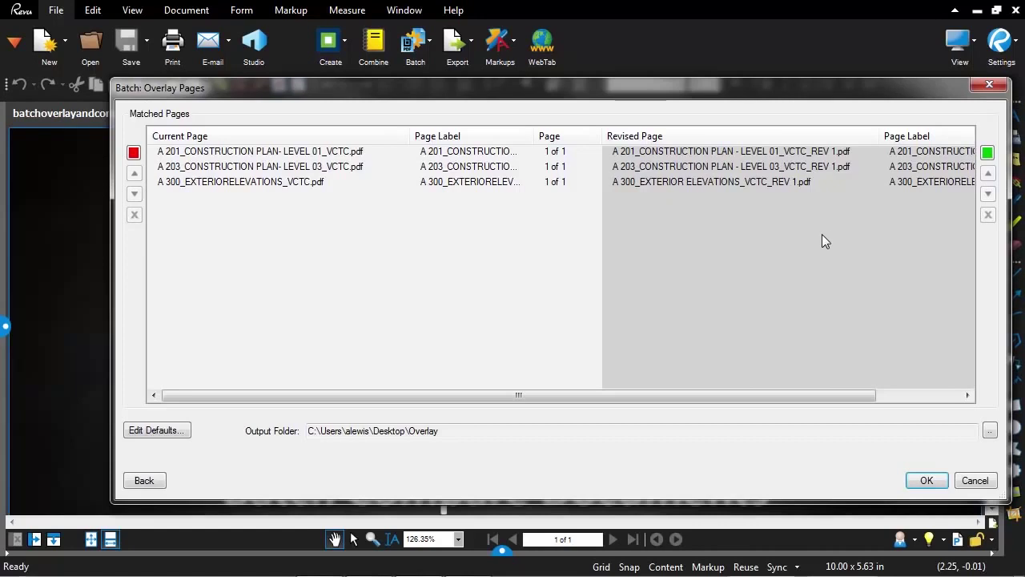
left_click(927, 480)
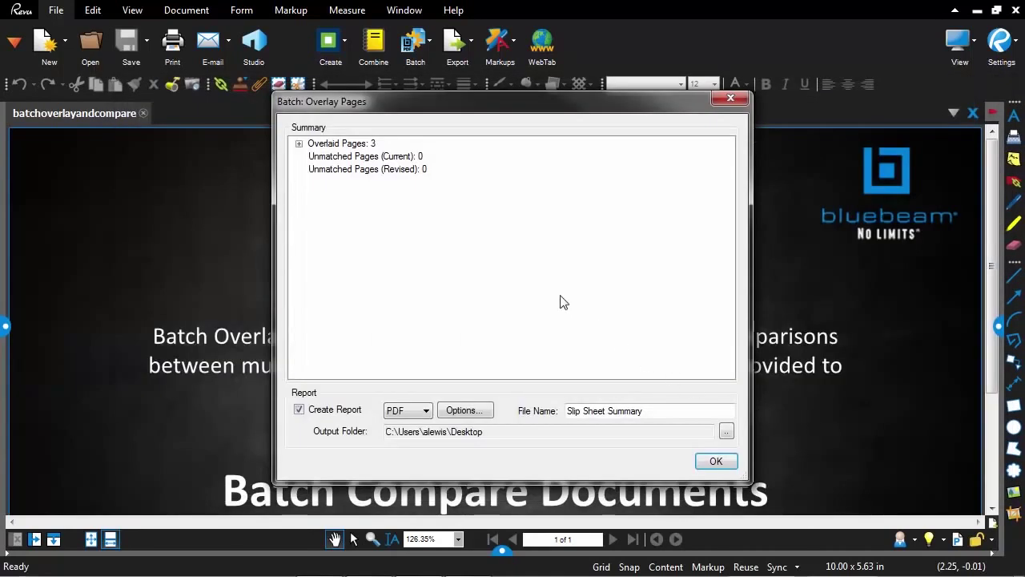
Review the overlaid pages in the summary and create a PDF report named Overlay Summary.
left_click(298, 145)
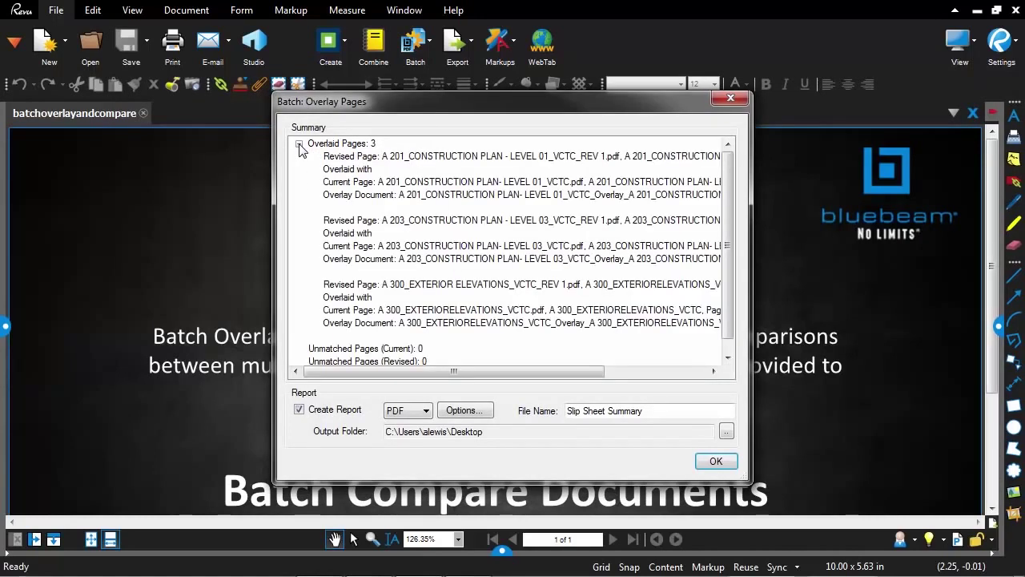
left_click(298, 145)
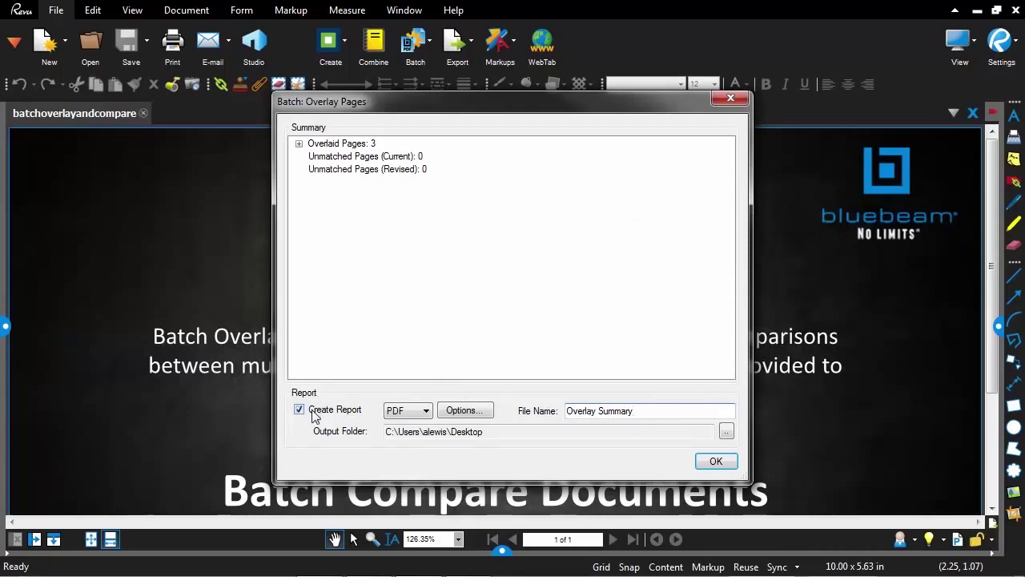
left_click(425, 411)
left_click(425, 410)
left_click(715, 462)
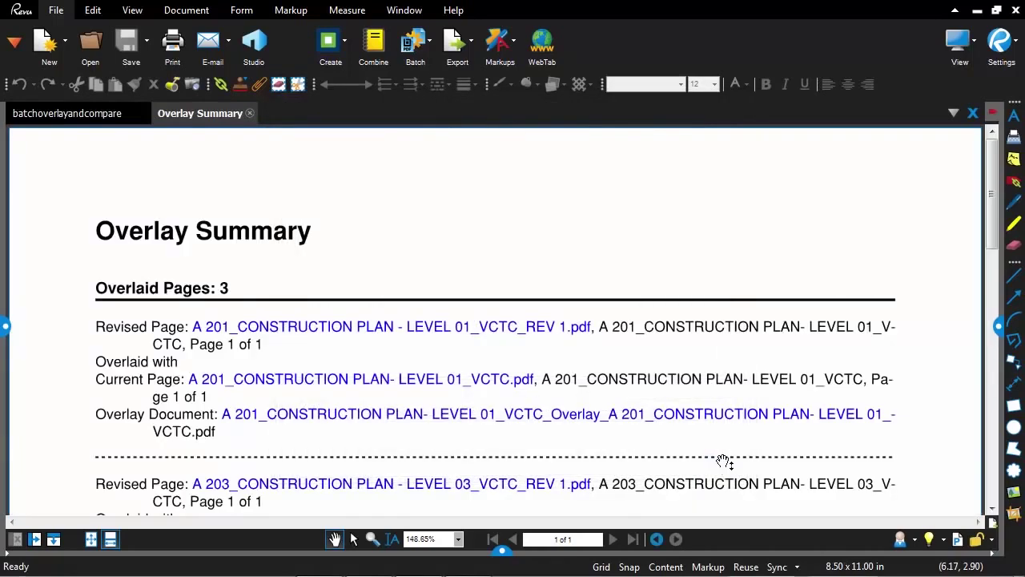
Open the current and revised A 201 level 01 construction plans from the report's links and view both drawings.
left_click_drag(988, 222, 989, 249)
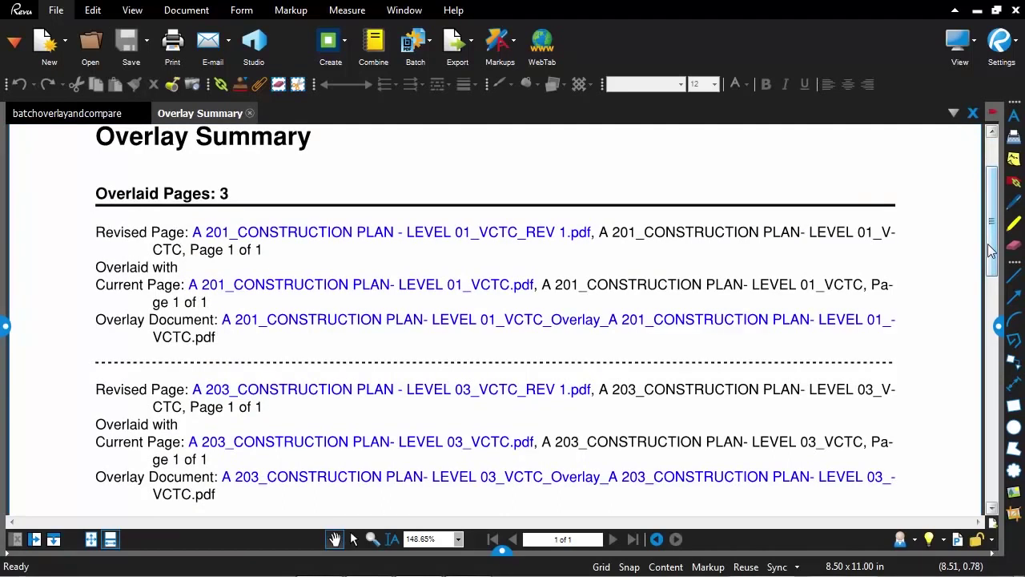
scroll(991, 249, "down", 1)
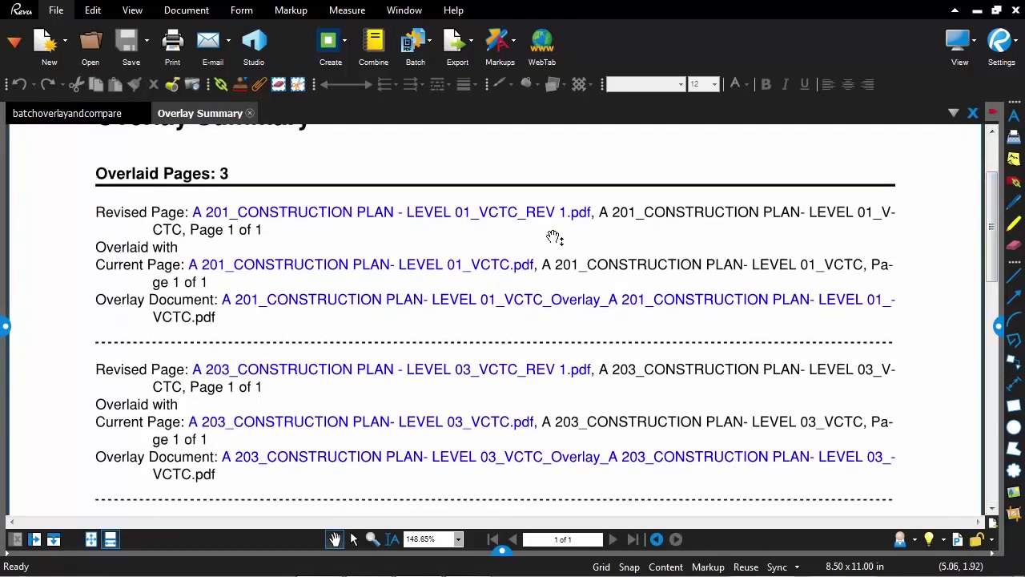
left_click(437, 275)
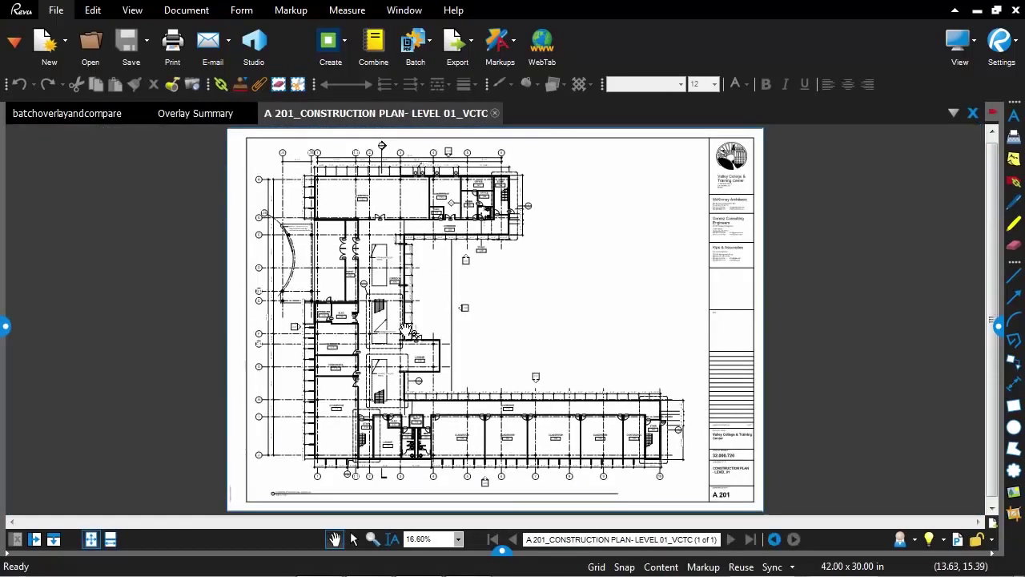
scroll(403, 327, "up", 1)
left_click(205, 113)
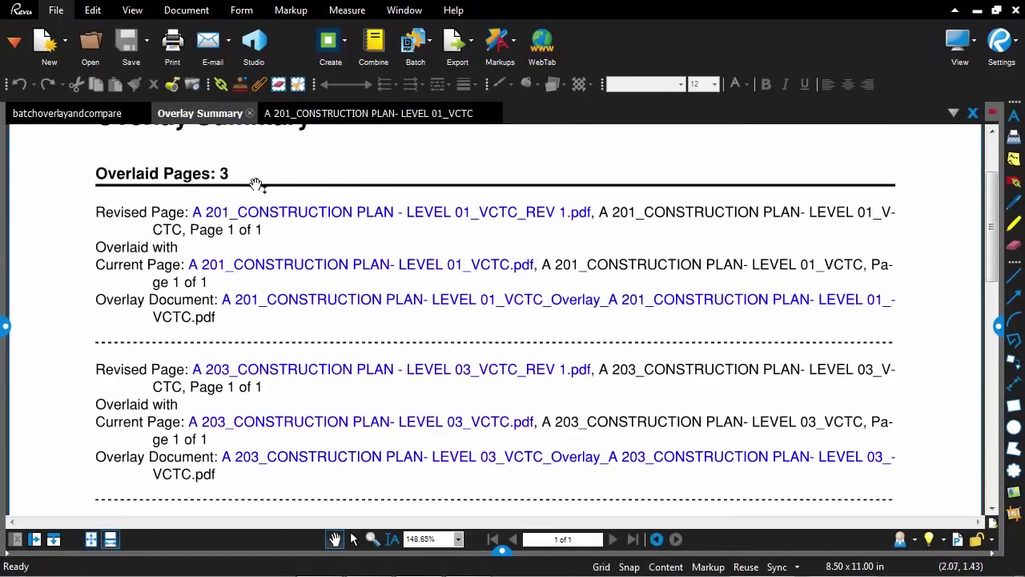
left_click(264, 211)
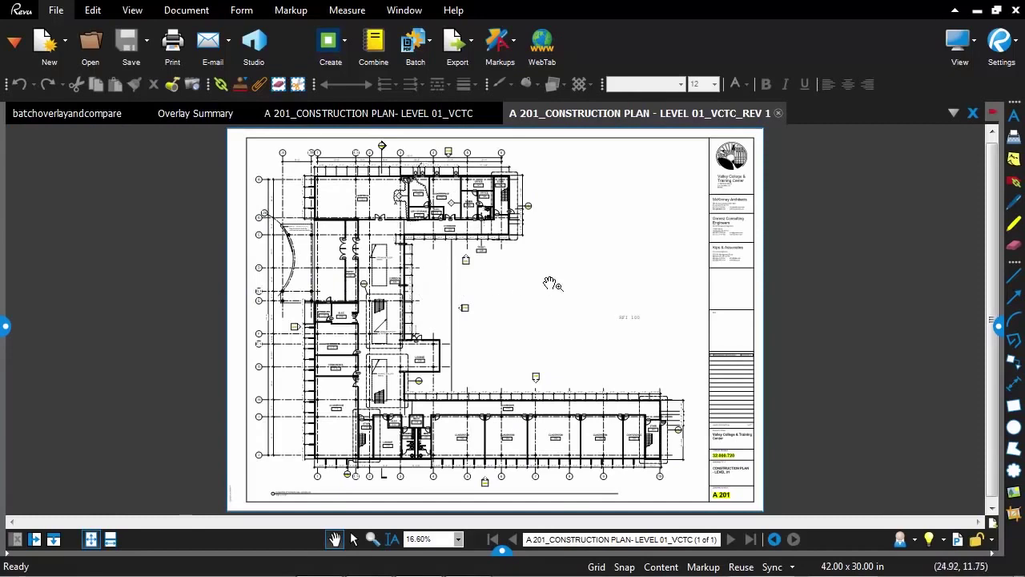
left_click(384, 117)
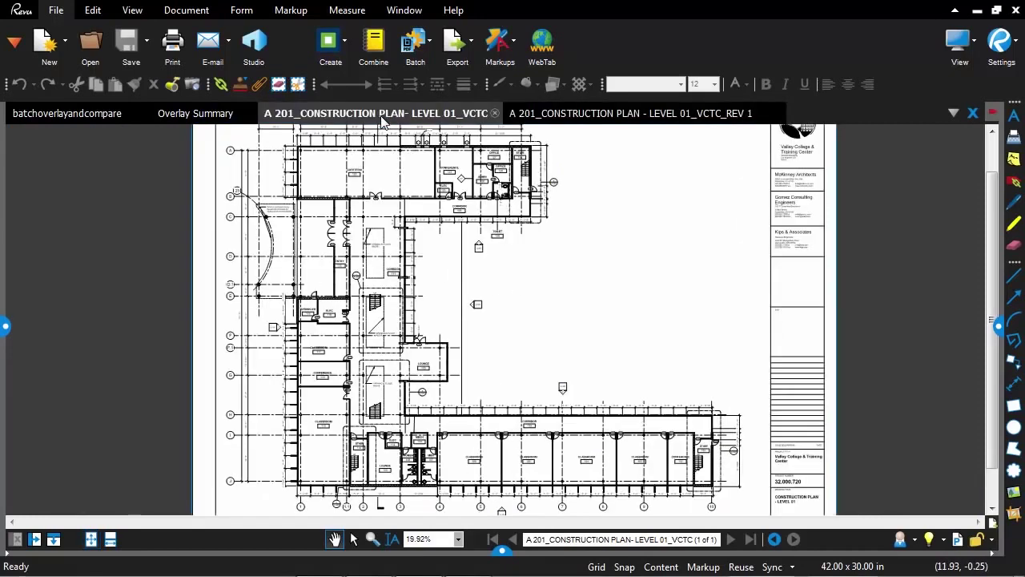
Open the A 201 level 01 overlay document from the report and examine the colour-coded differences near the cafeteria.
left_click(200, 113)
left_click(311, 299)
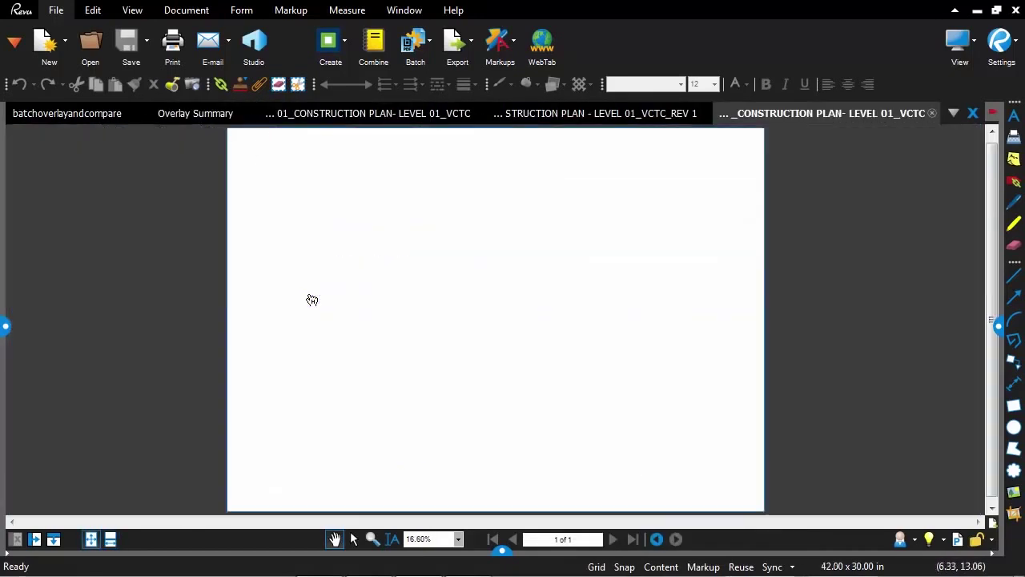
scroll(498, 256, "up", 2)
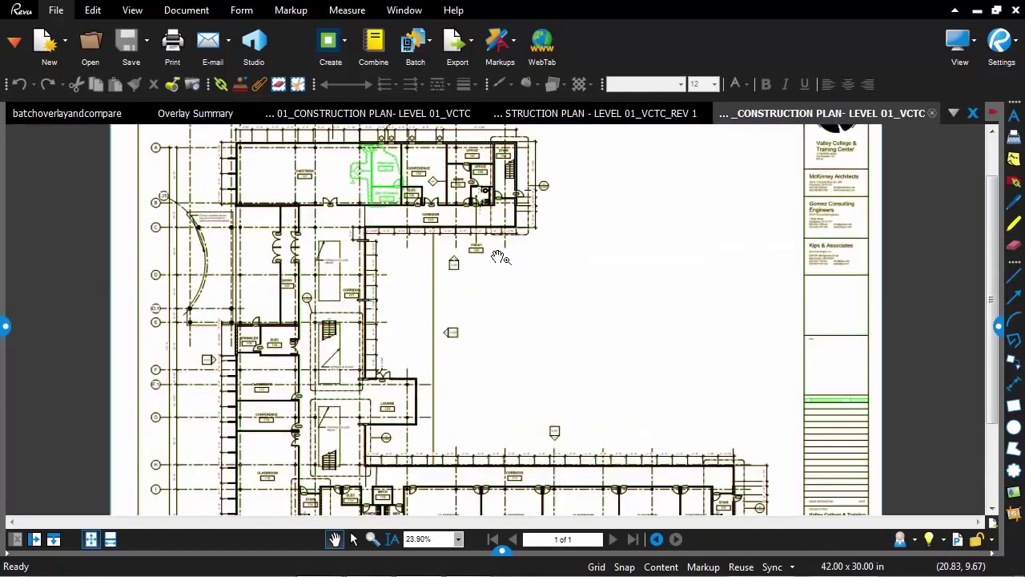
scroll(508, 284, "up", 1)
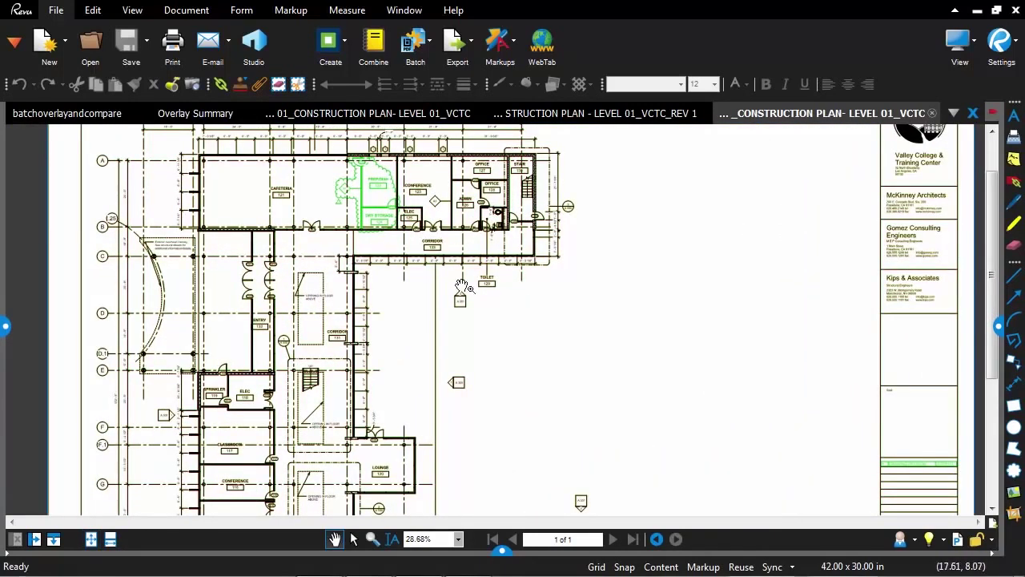
scroll(675, 312, "down", 2)
left_click_drag(675, 311, 668, 284)
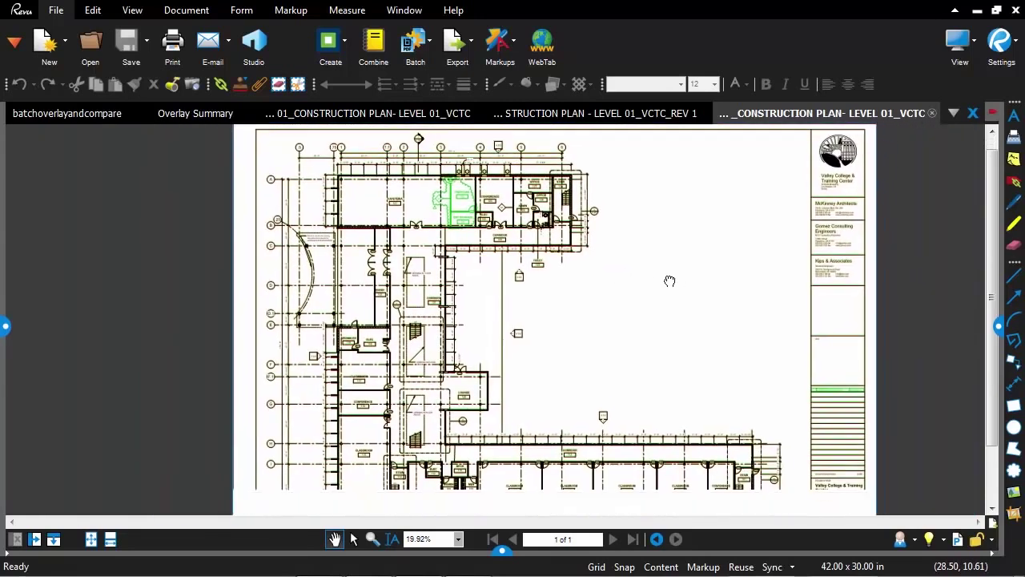
Inspect the overlay's two layers separately by hiding and restoring the _1 layer and the other A 201 layer in turn.
left_click(5, 326)
left_click(122, 112)
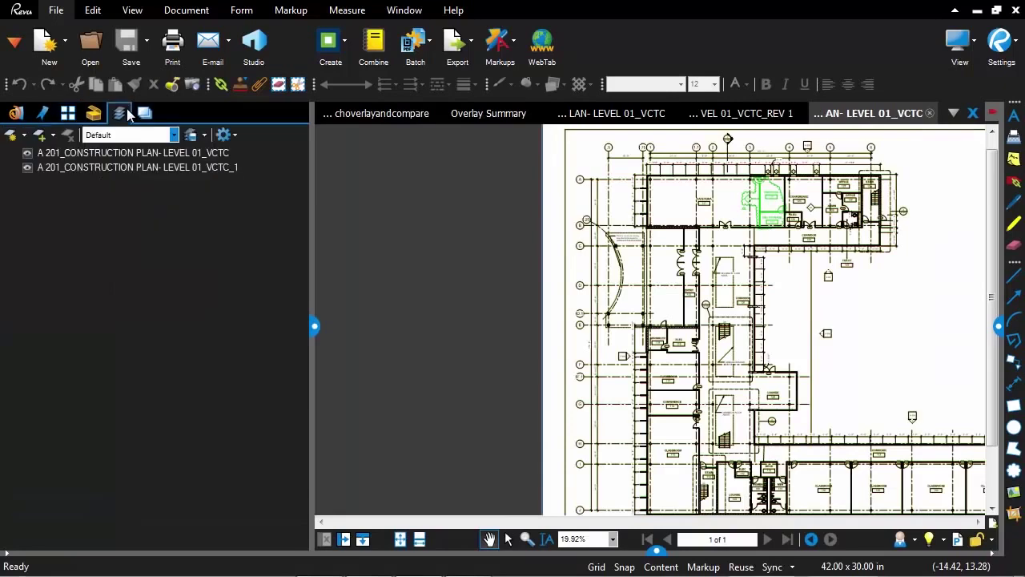
scroll(775, 298, "up", 4)
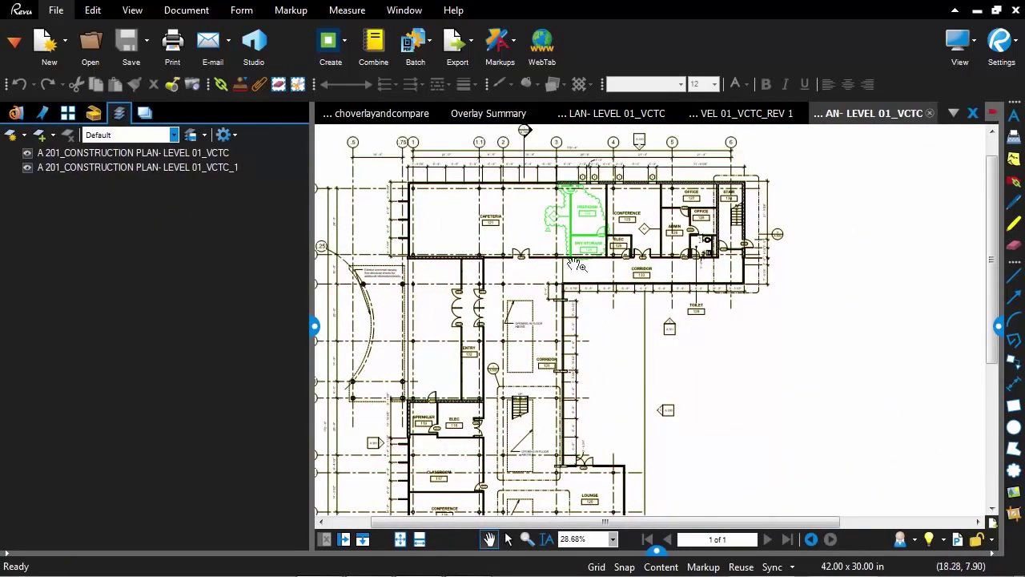
left_click(26, 167)
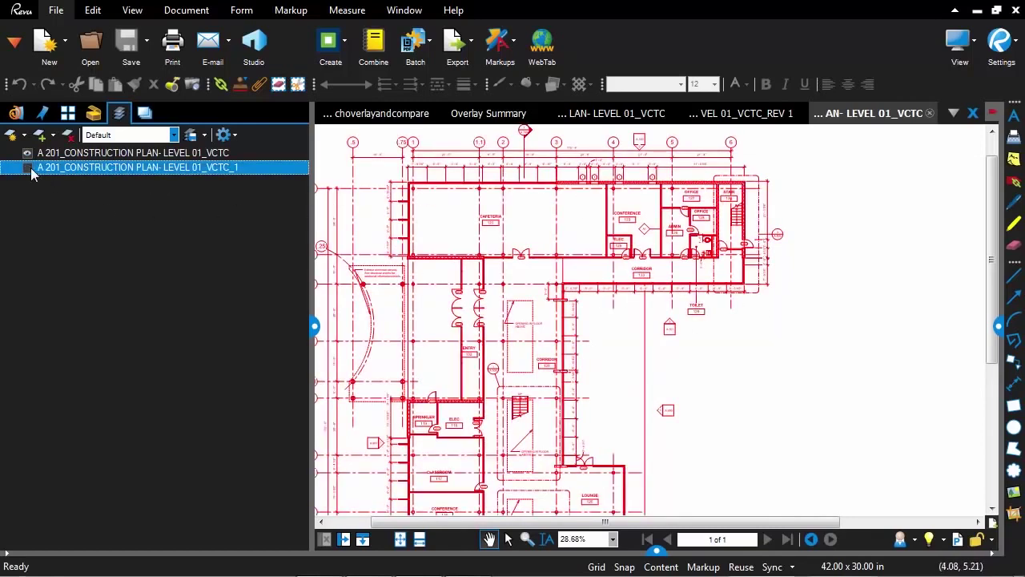
left_click(26, 166)
left_click(26, 153)
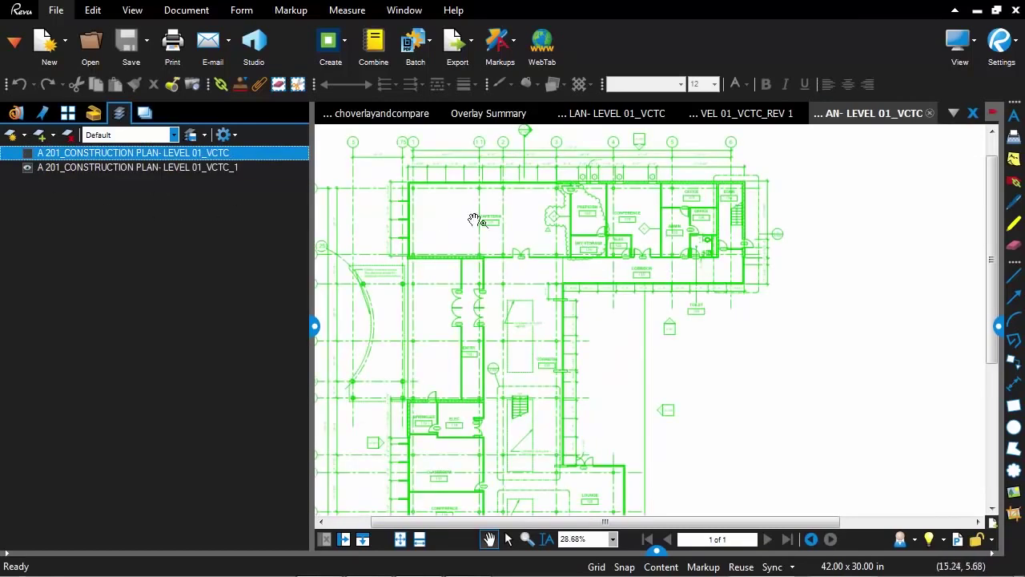
left_click(26, 152)
left_click(314, 326)
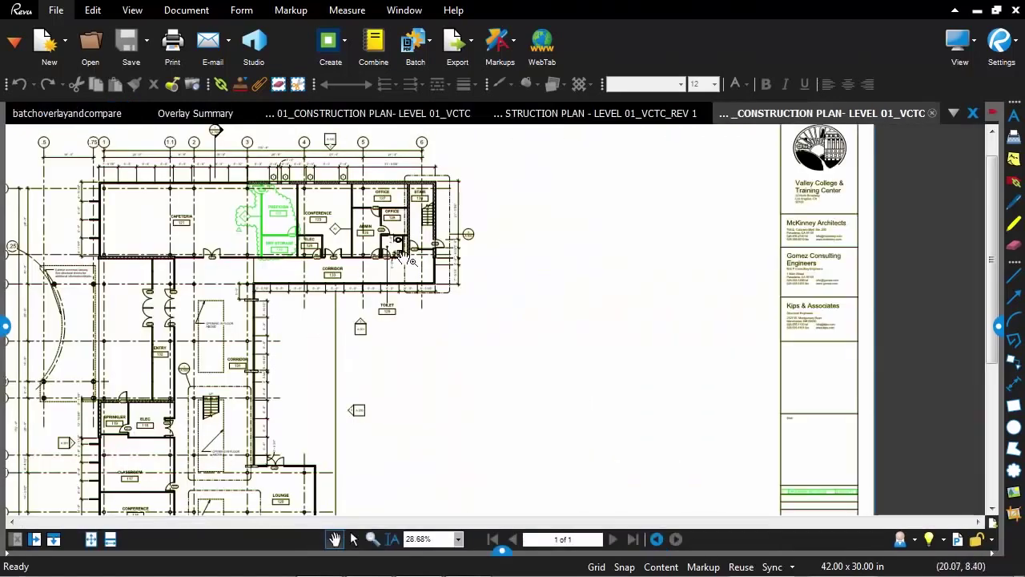
scroll(409, 264, "up", 2)
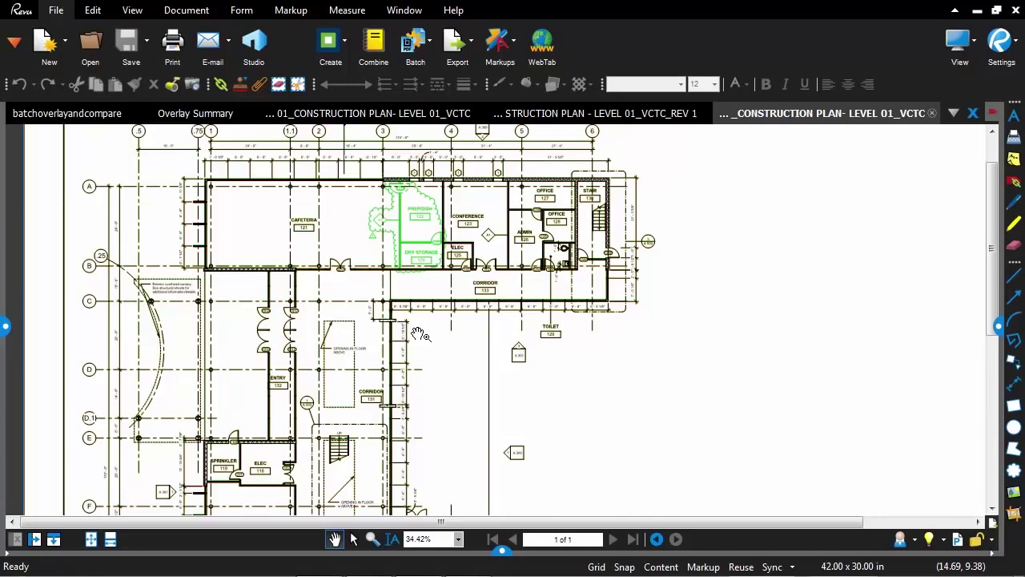
Close the overlay document, both A 201 construction plans and the Overlay Summary report.
left_click(932, 113)
left_click(779, 120)
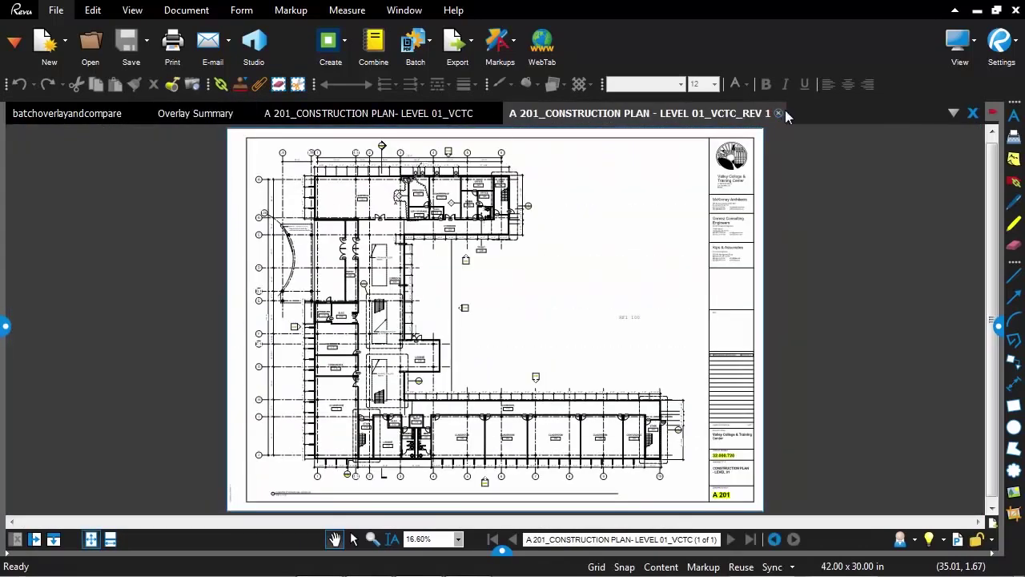
left_click(777, 113)
left_click(480, 113)
left_click(494, 113)
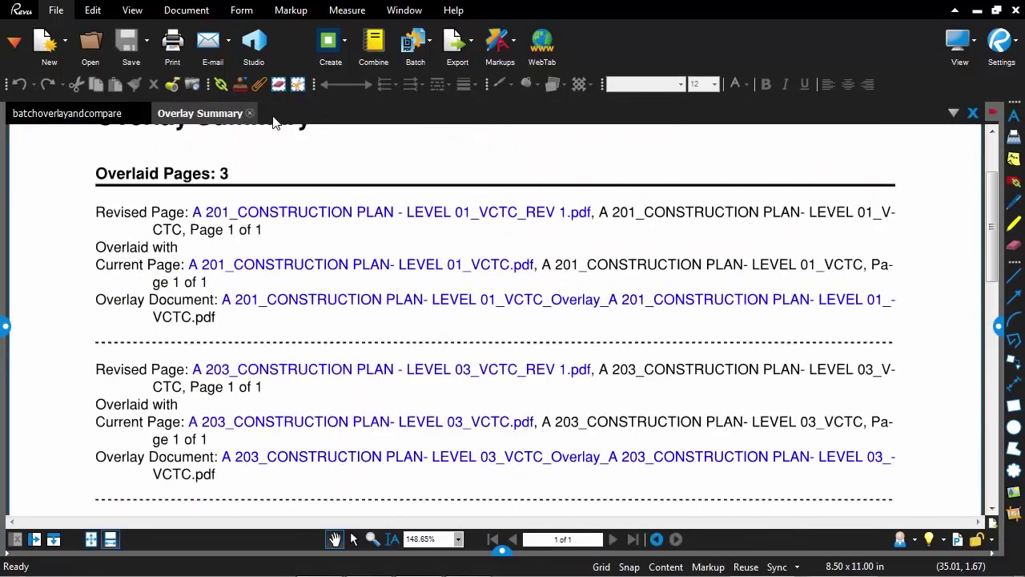
left_click(250, 114)
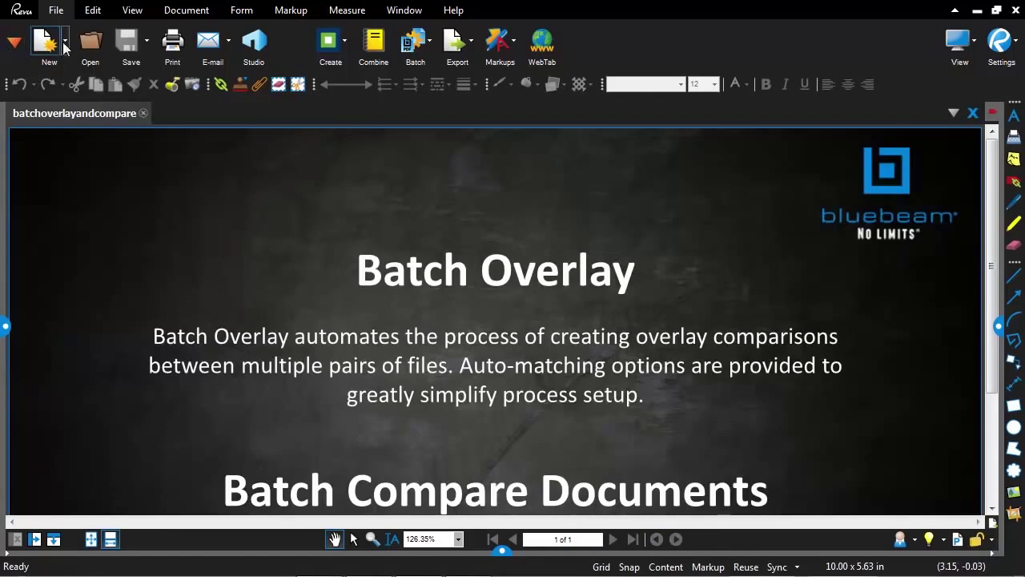
Start a batch Compare Documents and add the A 201, A 203 and A 300 PDFs from the originals folder as current pages.
left_click(429, 48)
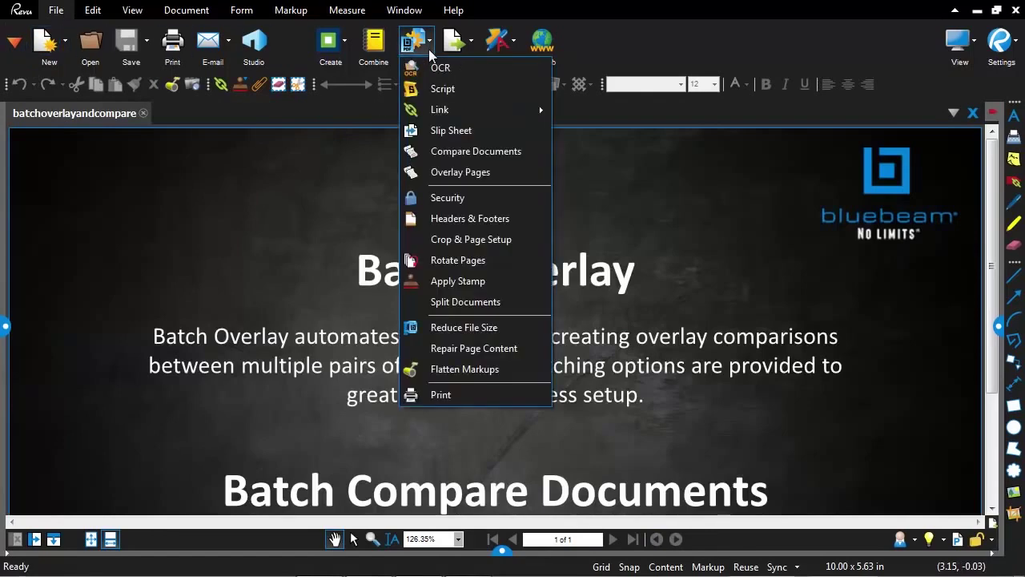
left_click(432, 149)
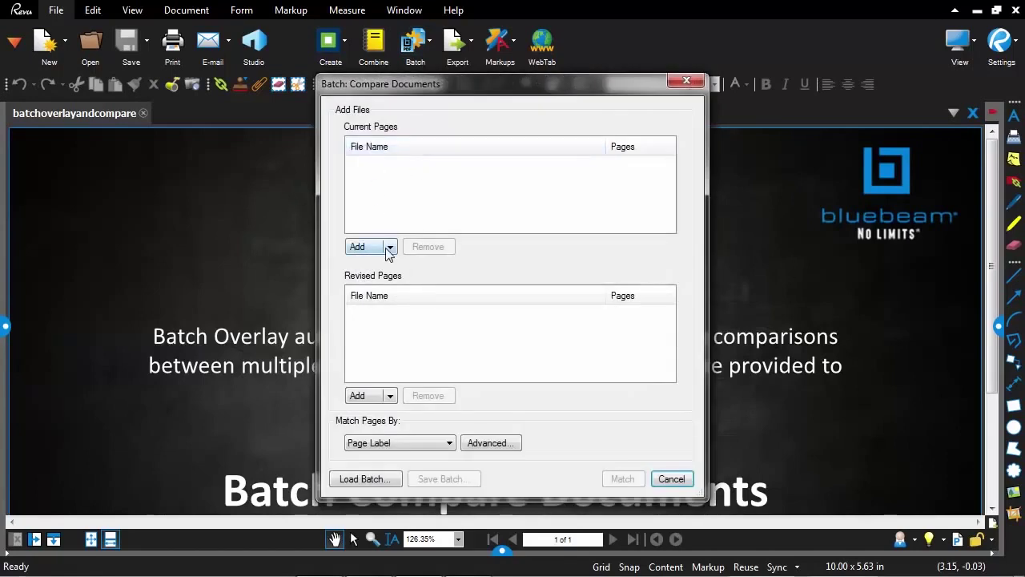
left_click(389, 248)
left_click(385, 264)
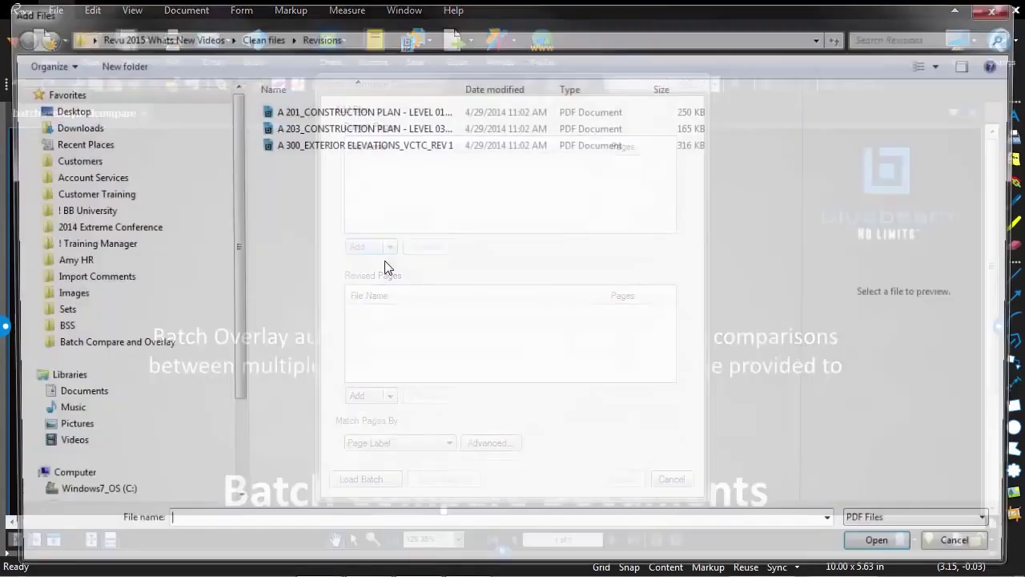
left_click(264, 37)
left_click(311, 114)
double_click(312, 113)
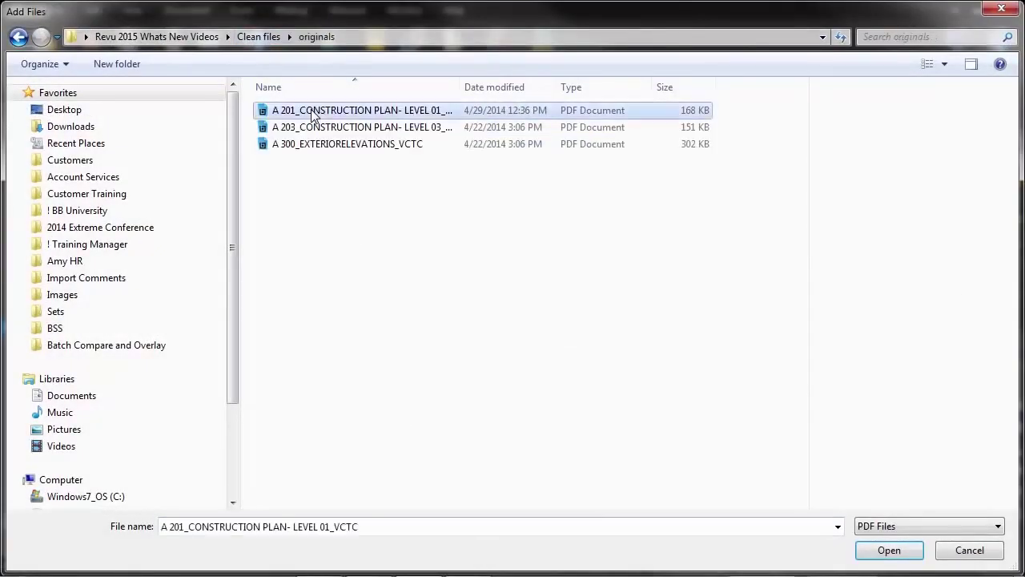
left_click(347, 145, "shift")
left_click(887, 561)
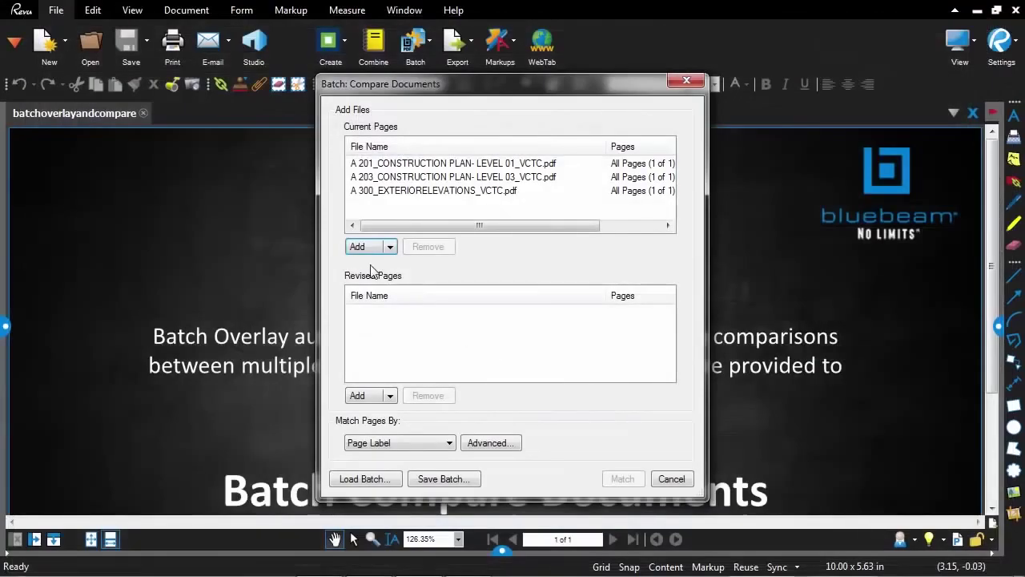
Add the three REV 1 PDFs (A 201, A 203 and A 300) from the Revisions folder as the revised pages.
left_click(390, 395)
left_click(404, 411)
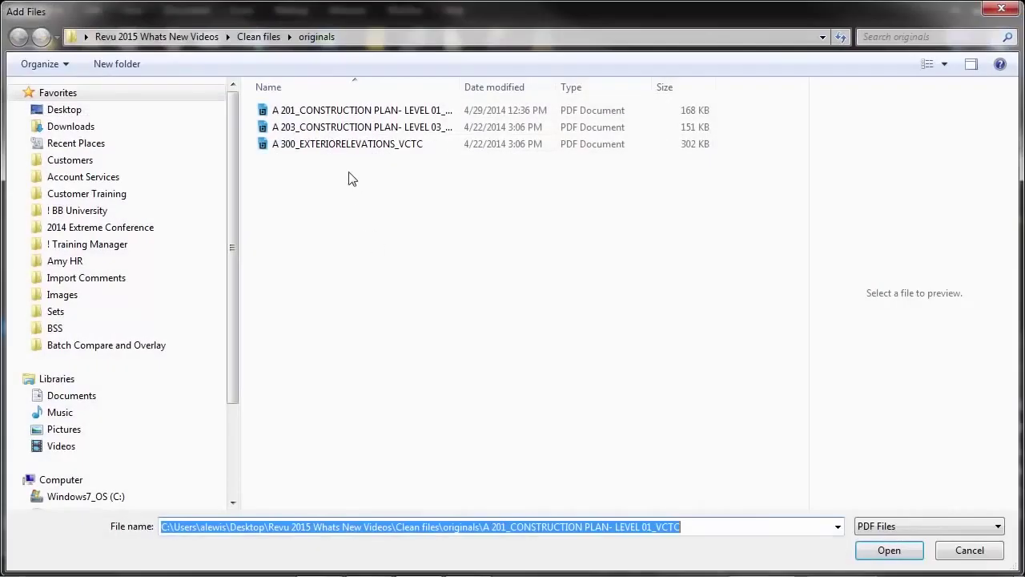
left_click(276, 37)
left_click(310, 127)
double_click(310, 127)
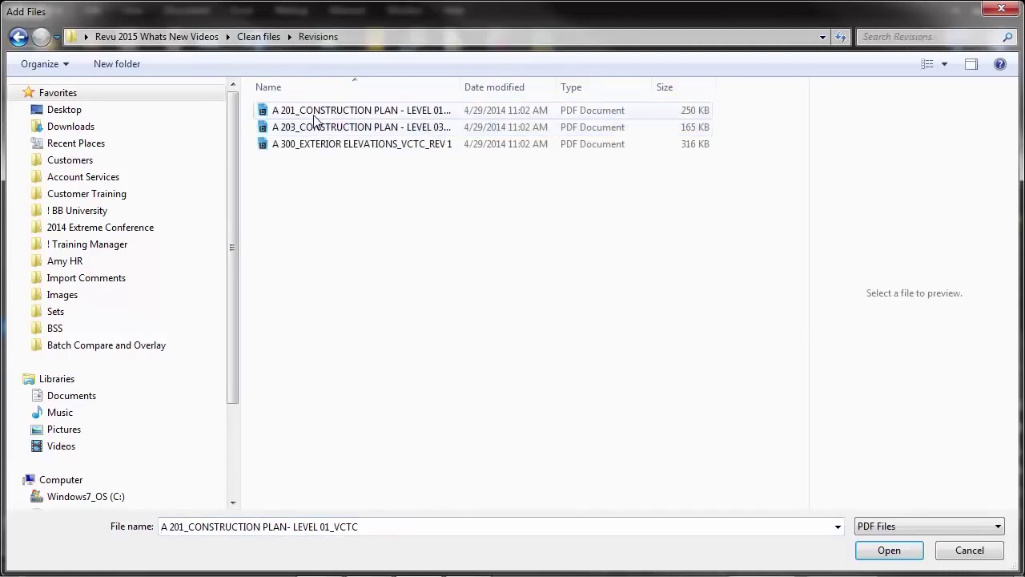
left_click(321, 144)
left_click(455, 111, "shift")
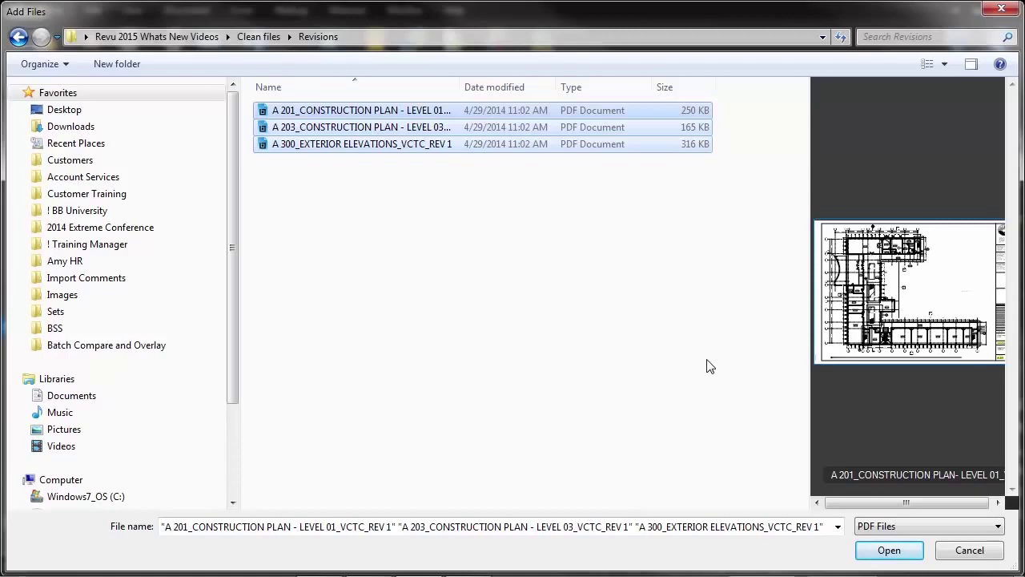
left_click(889, 549)
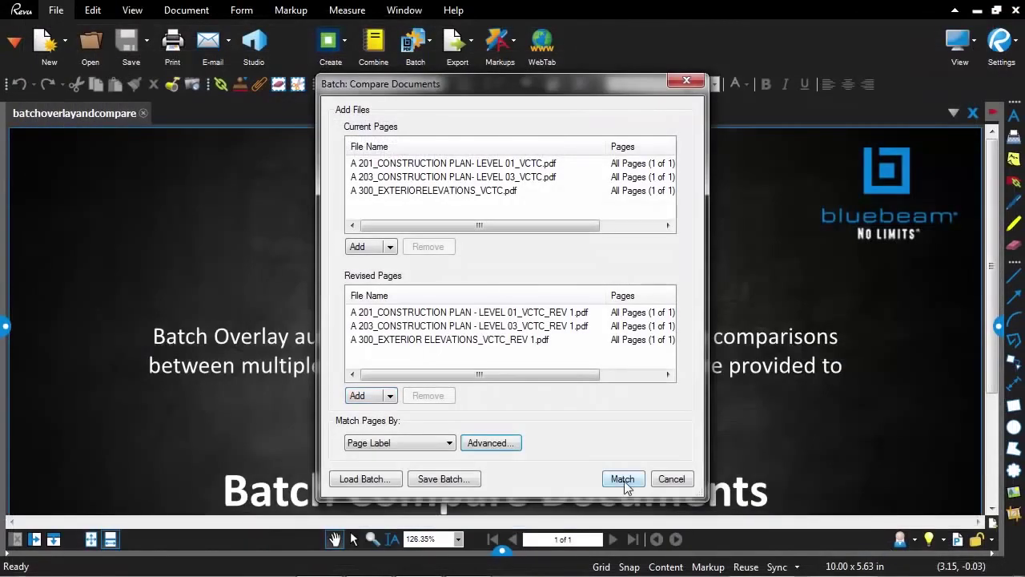
Match the pages by page label and review the advanced comparison options, keeping the type Printed Documents (same printer).
left_click(623, 479)
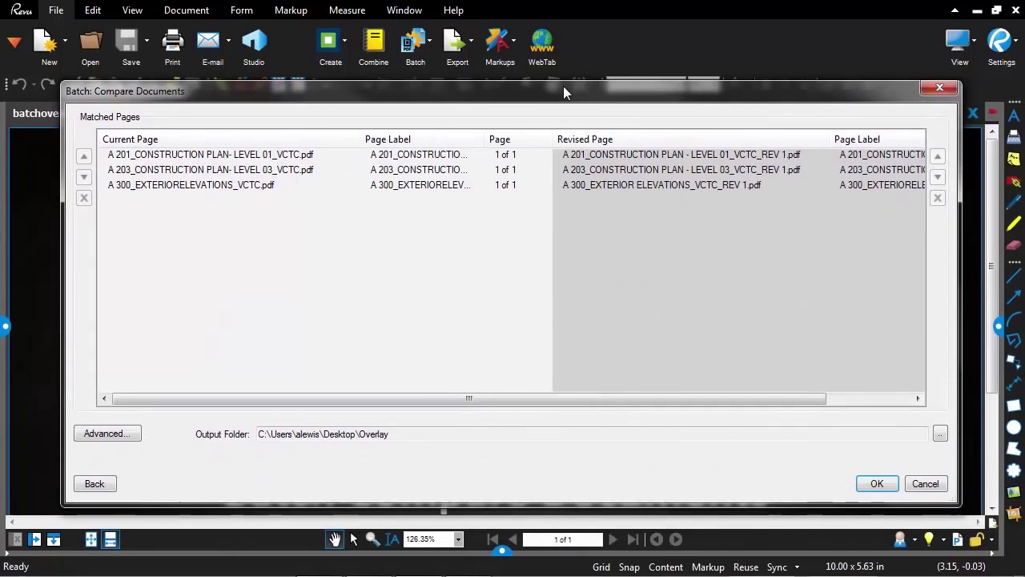
left_click(133, 434)
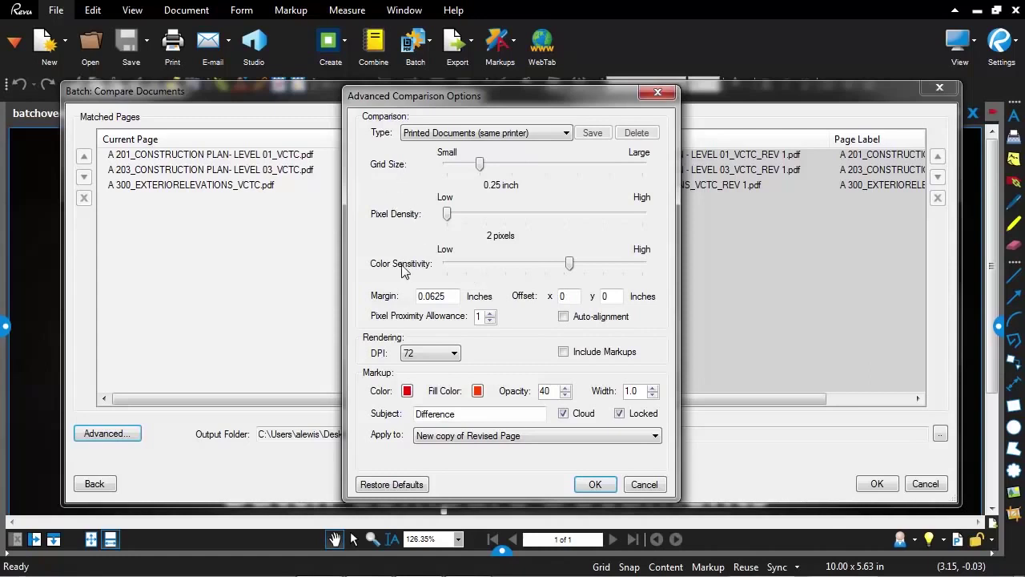
left_click(567, 134)
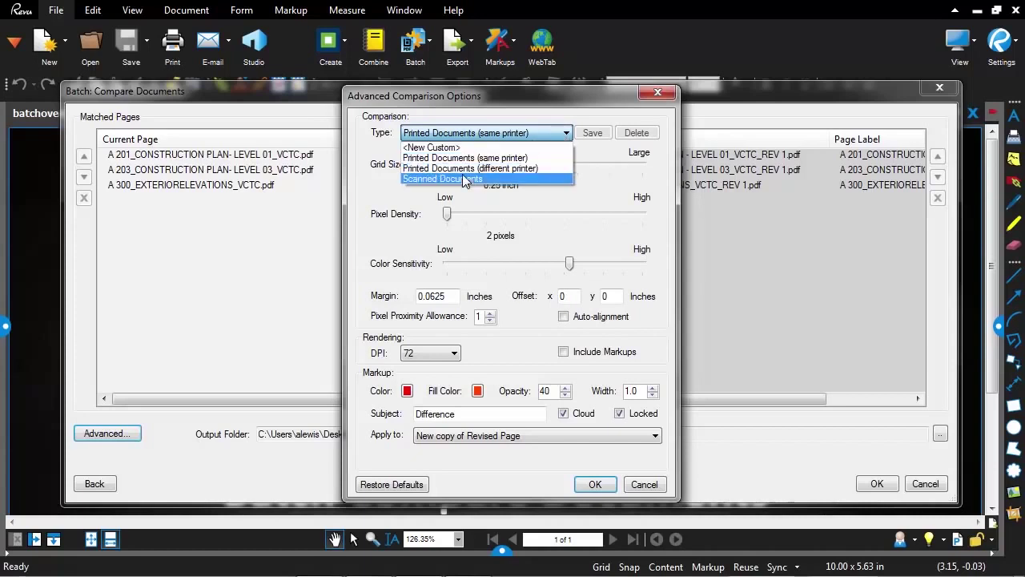
left_click(498, 136)
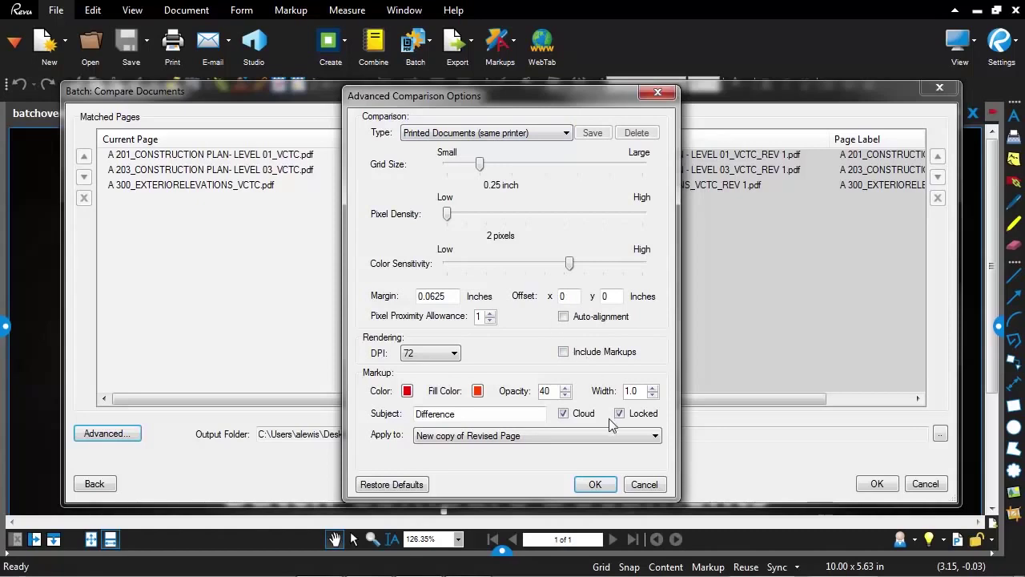
left_click(607, 485)
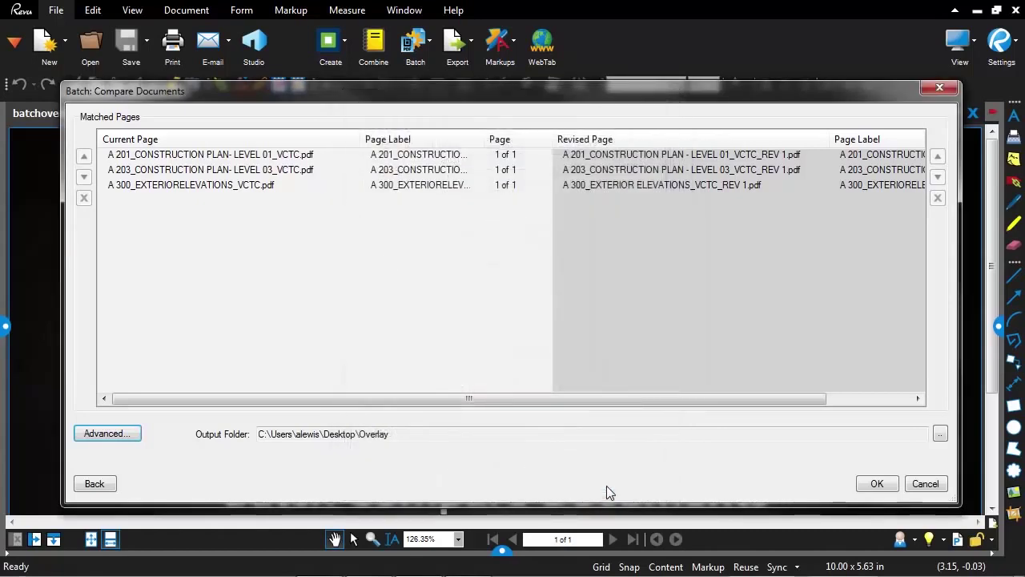
Run the batch comparison, expand the compared pages in the summary, and create a PDF report named Compare Documents Summary.
left_click(878, 484)
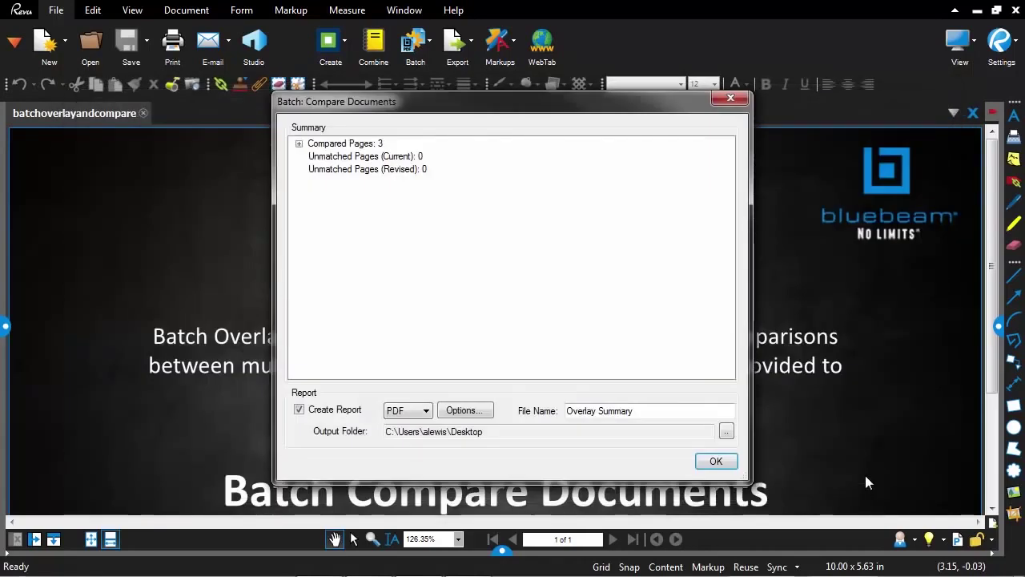
left_click(299, 144)
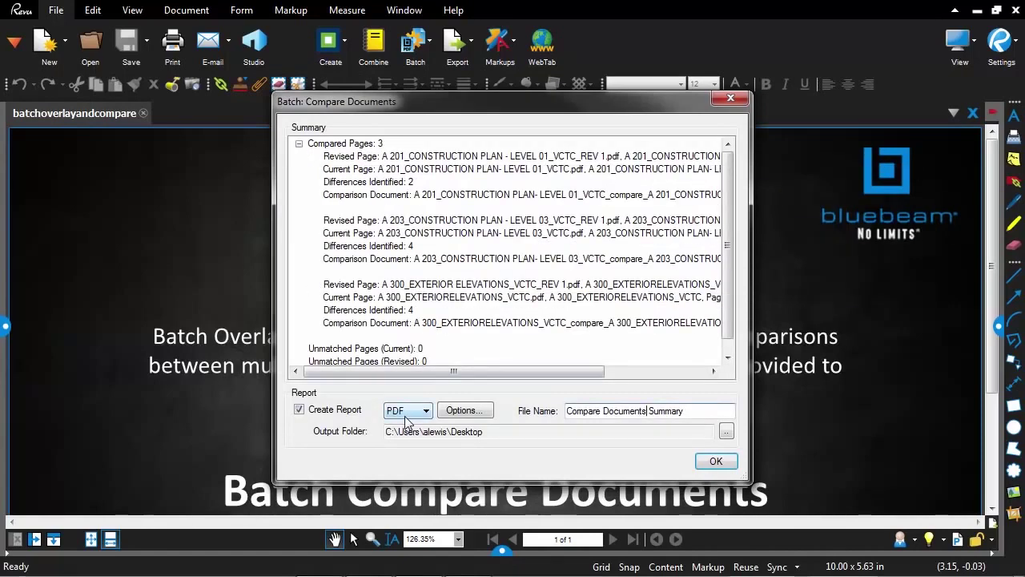
left_click(716, 461)
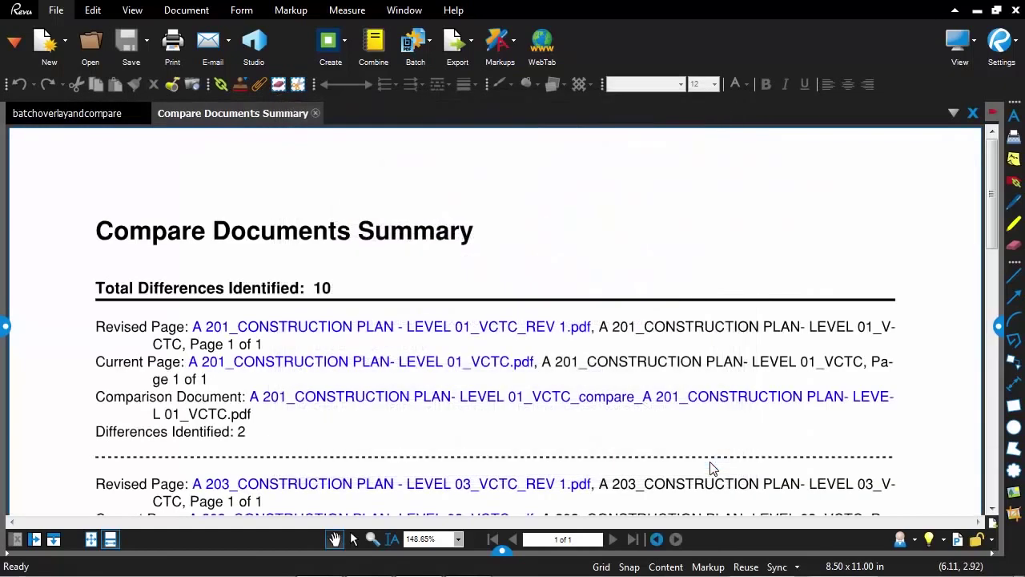
Open the current and revised A 201 level 01 plans from the report's links, view both drawings, and return to the report.
left_click_drag(992, 212, 992, 236)
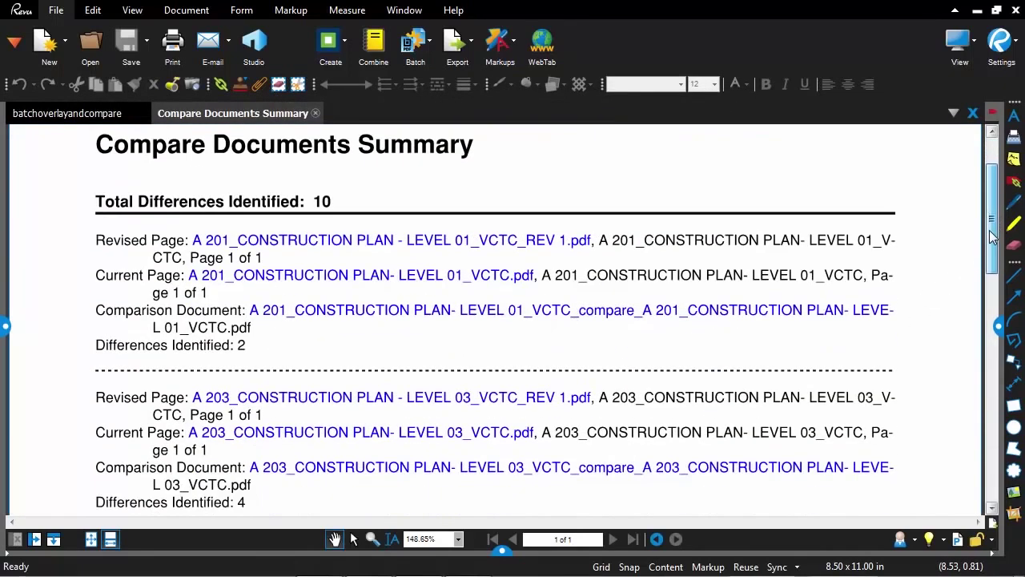
left_click(307, 279)
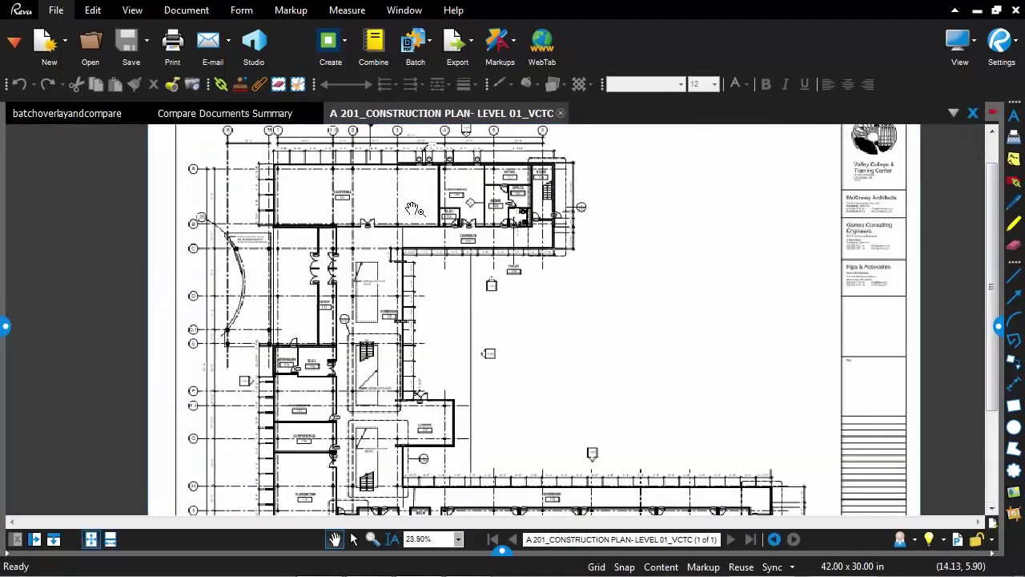
left_click(248, 114)
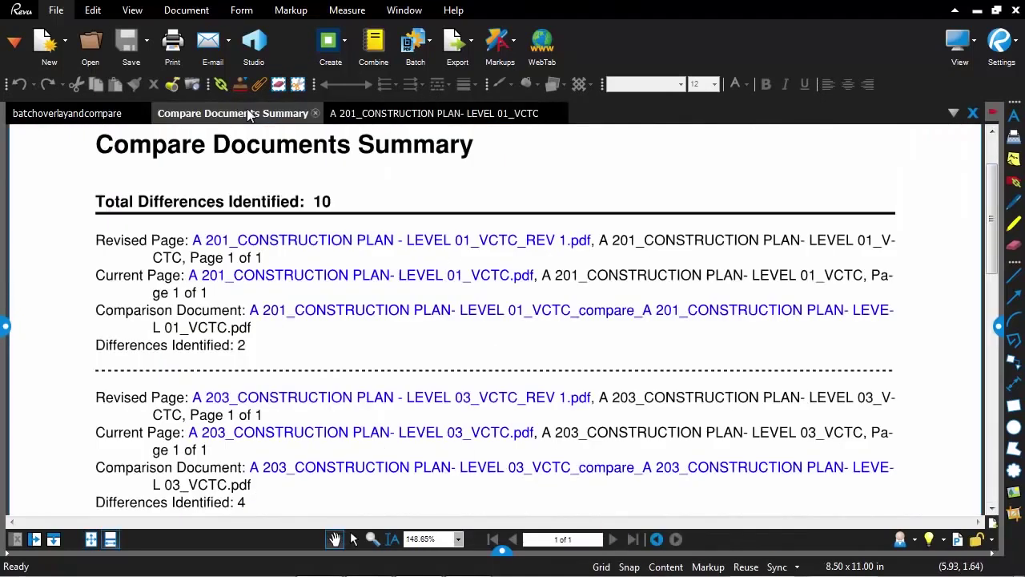
left_click(306, 240)
scroll(392, 207, "up", 2)
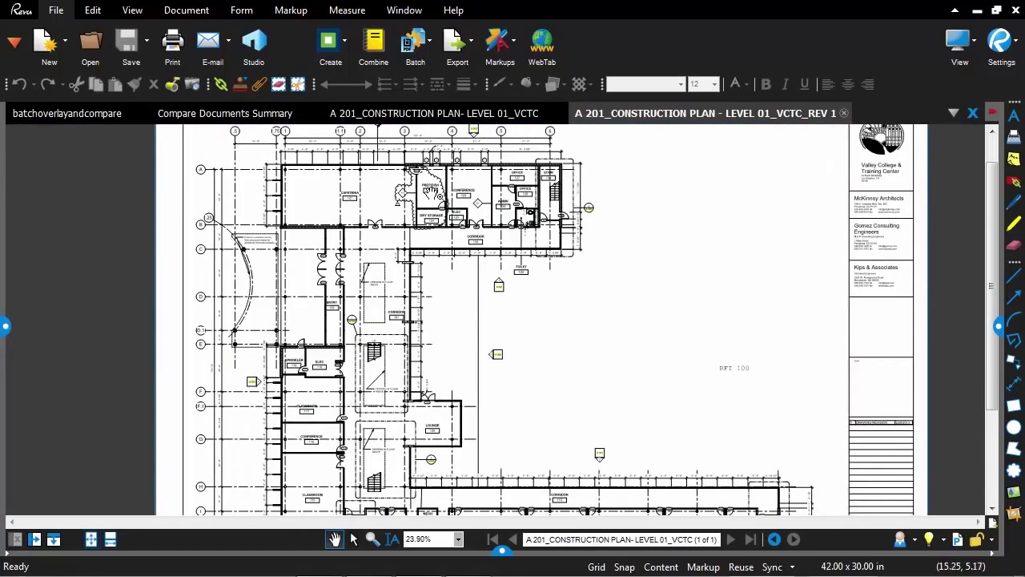
left_click(393, 119)
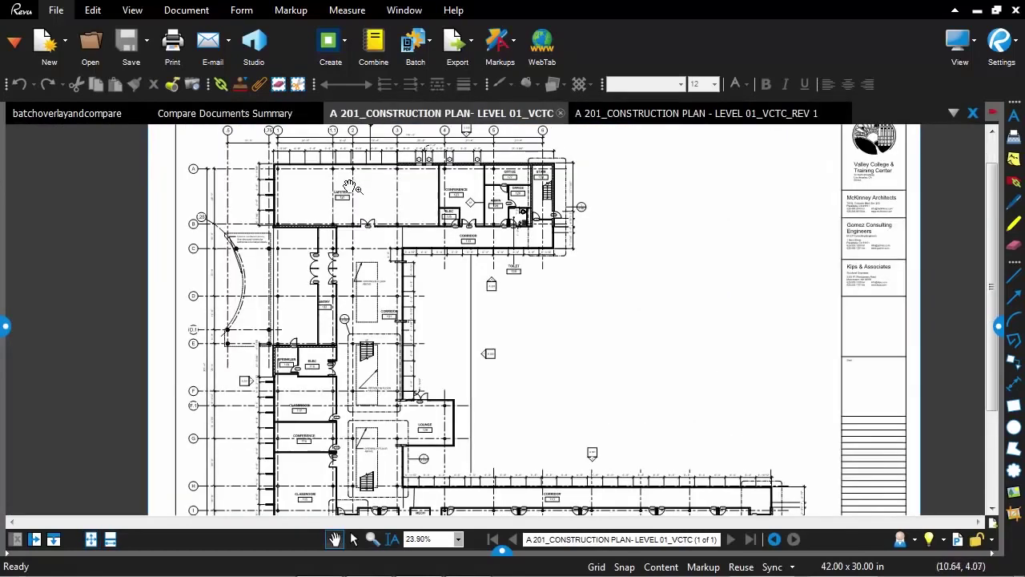
left_click(274, 115)
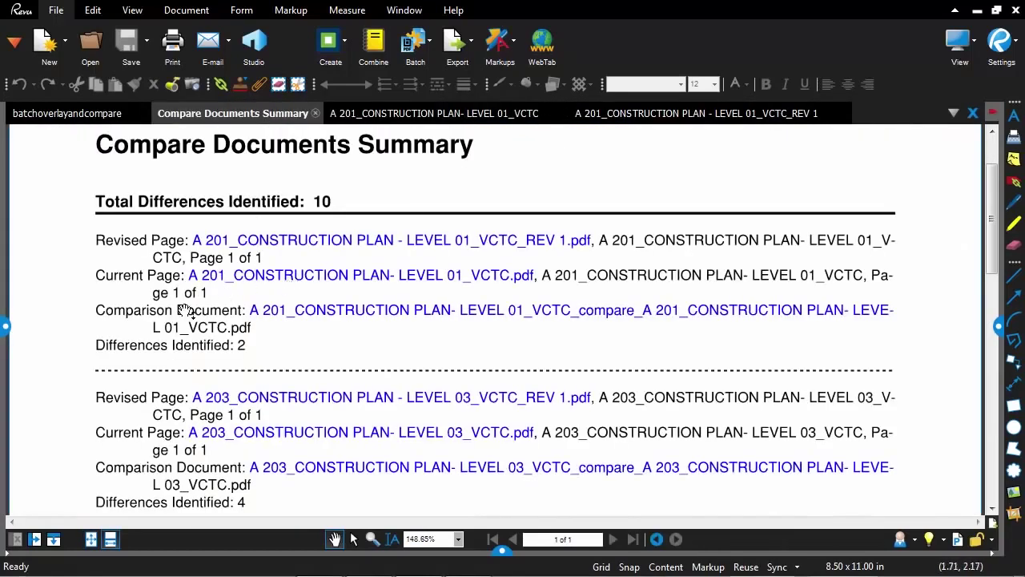
Open the A 201 level 01 comparison document from the report and examine the clouded differences near the cafeteria and in the title block.
left_click(303, 318)
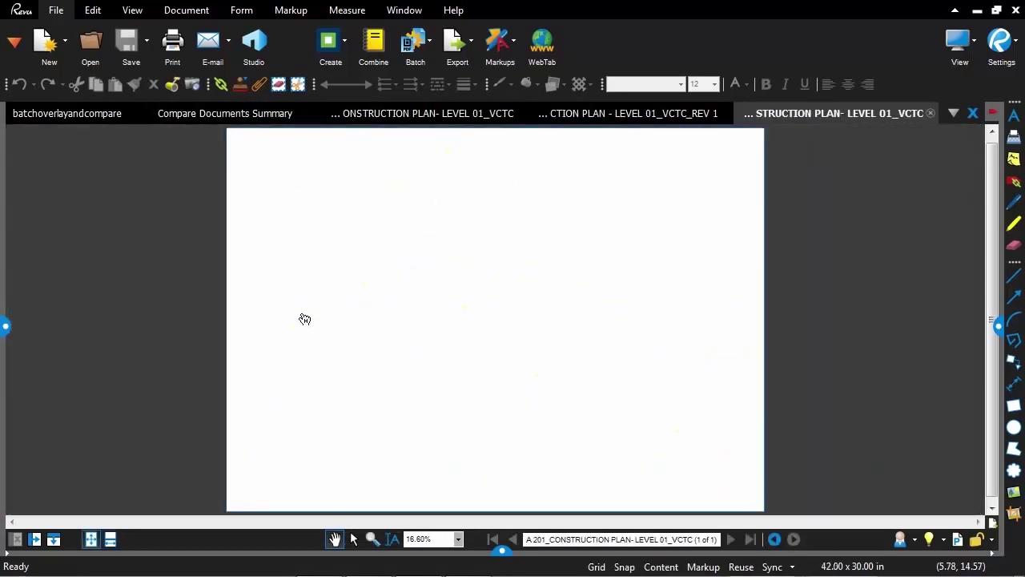
scroll(403, 207, "up", 5)
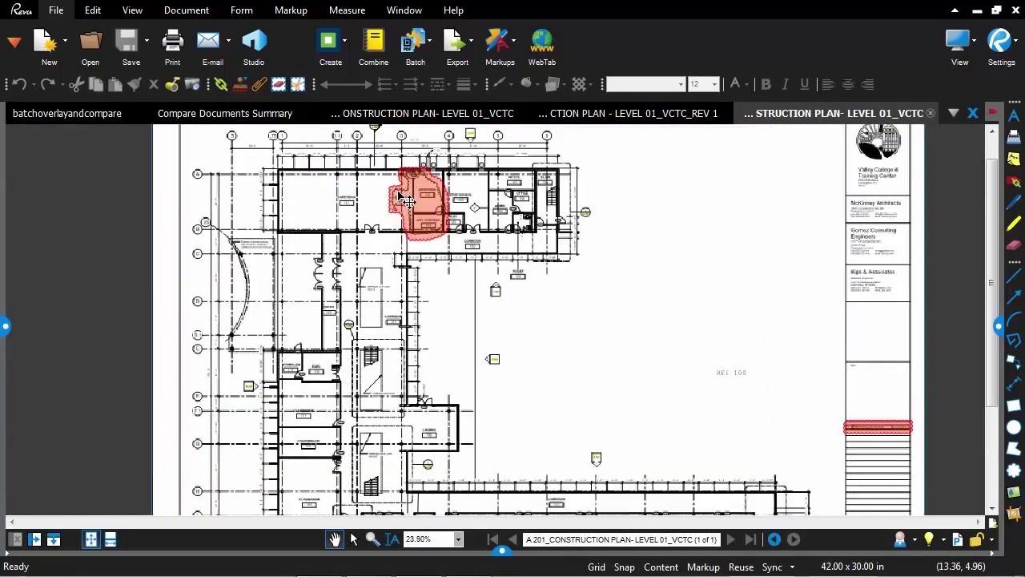
scroll(410, 200, "down", 3)
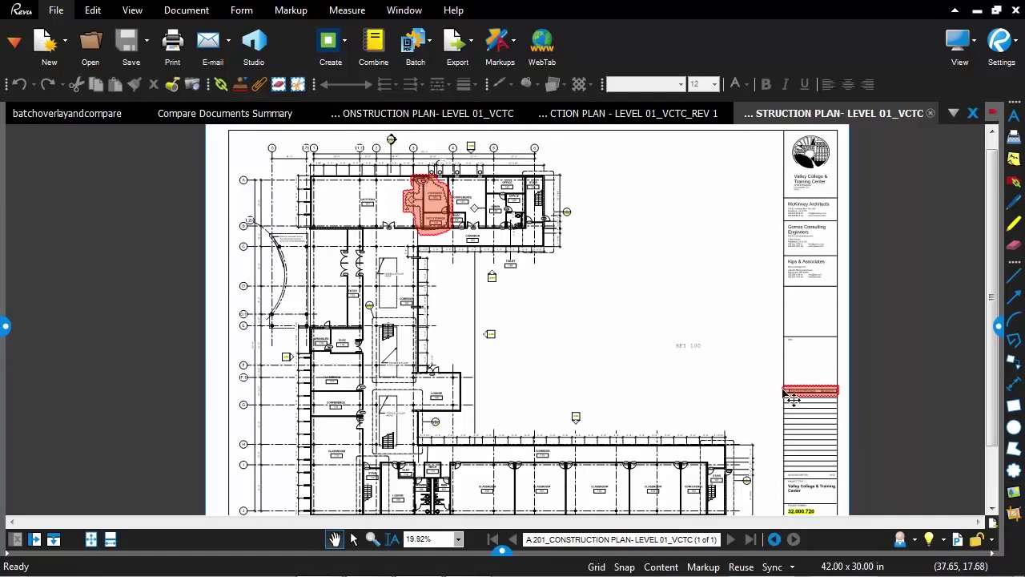
Select the difference cloud beside the cafeteria, view its entry in the Markups list, and hide the list again.
left_click(451, 210)
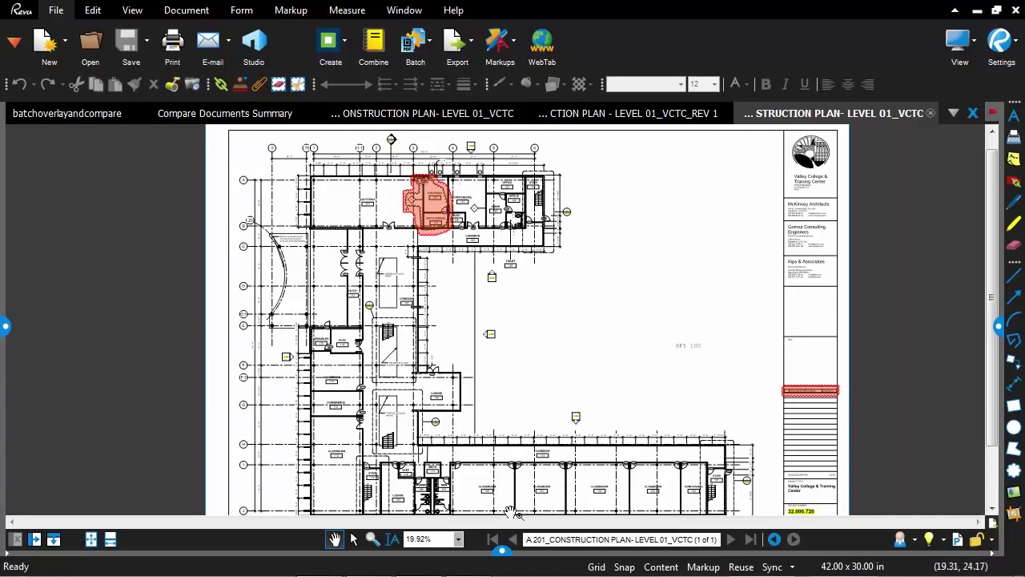
left_click(501, 549)
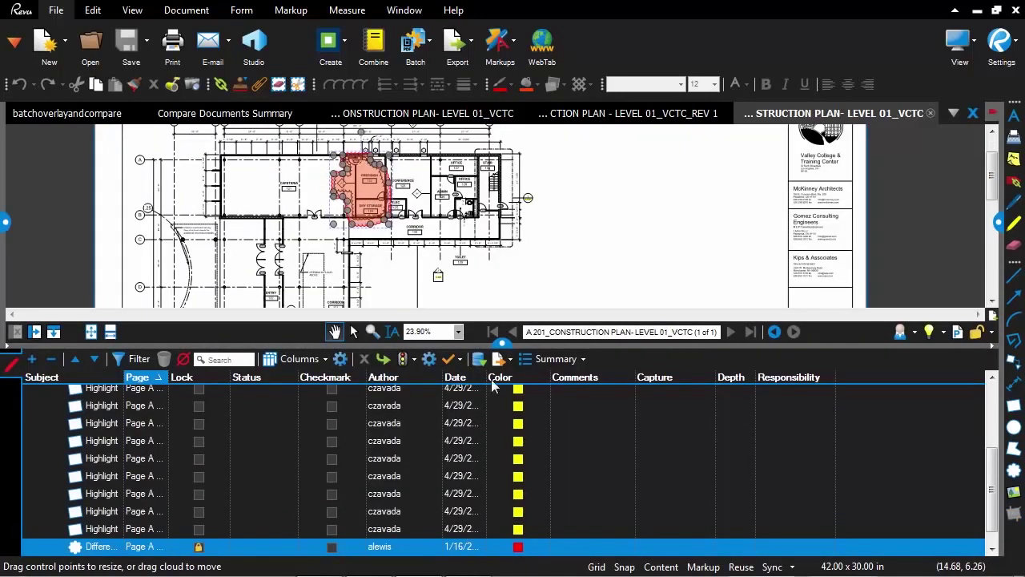
left_click(501, 346)
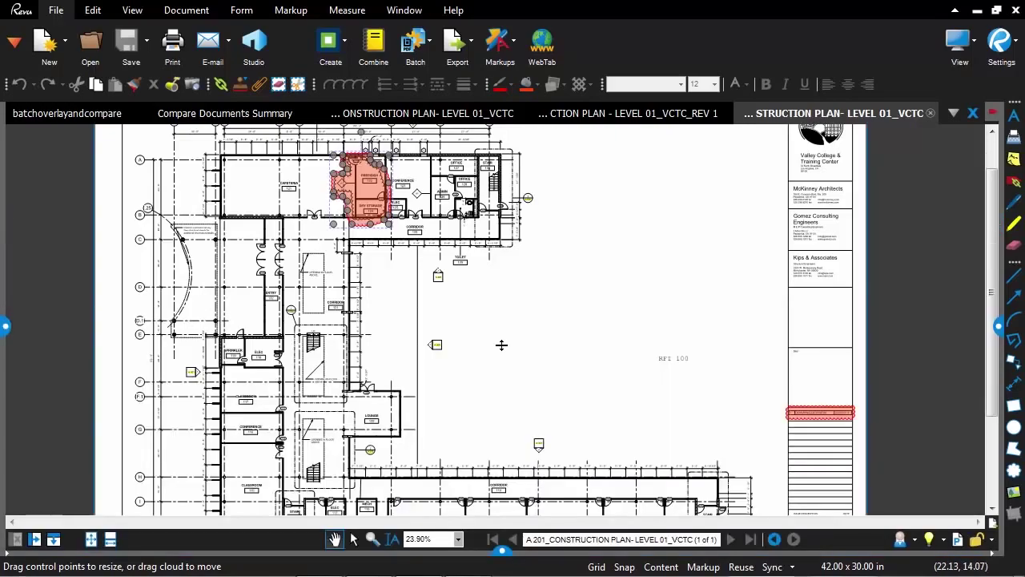